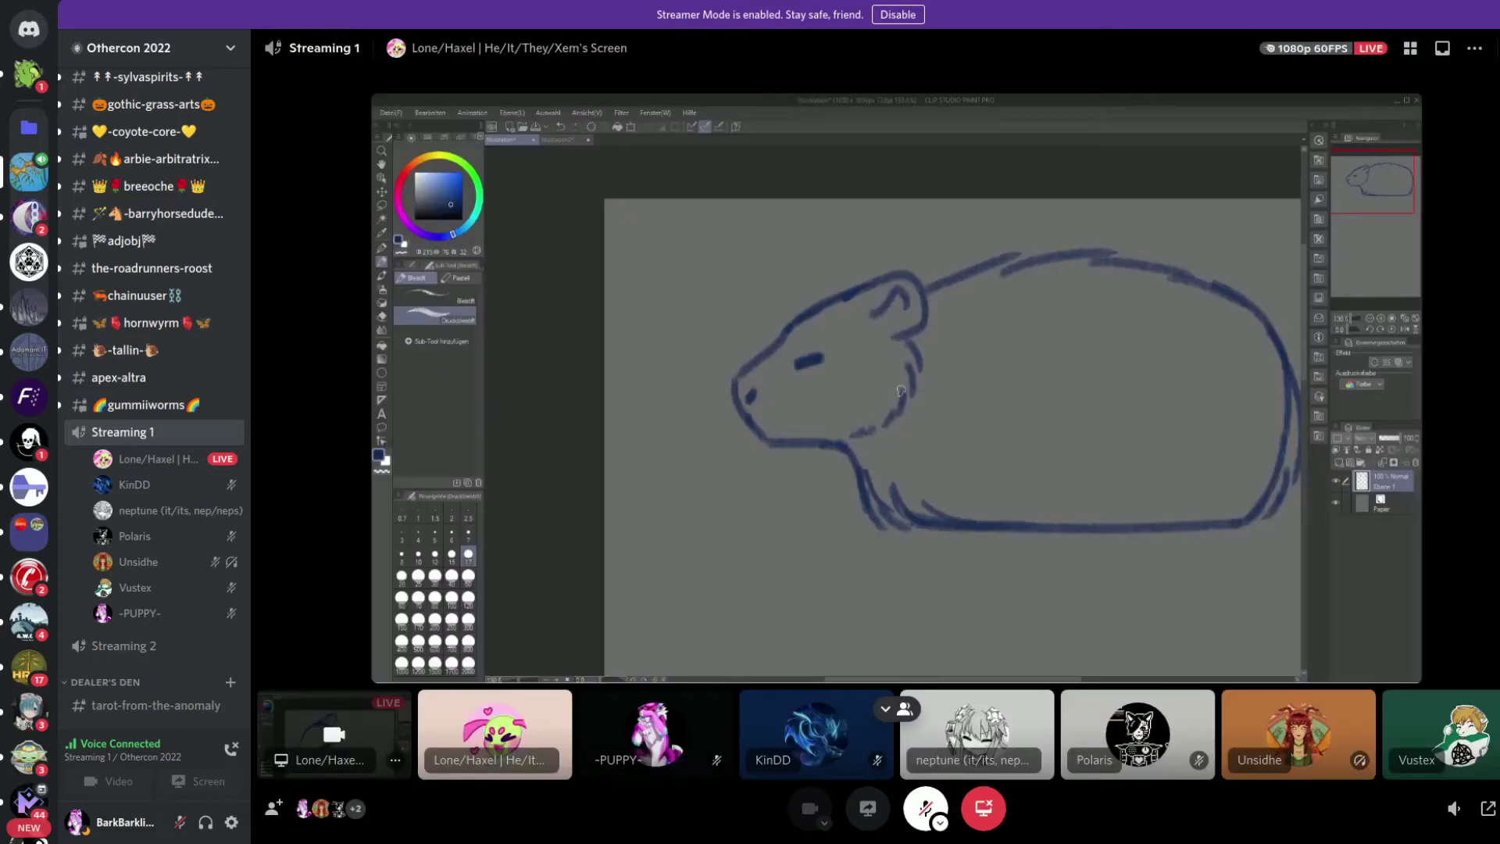
Step: Enlarge the shared drawing stream so that it fills the window
{"action": "left_click", "coordinate": [1488, 808]}
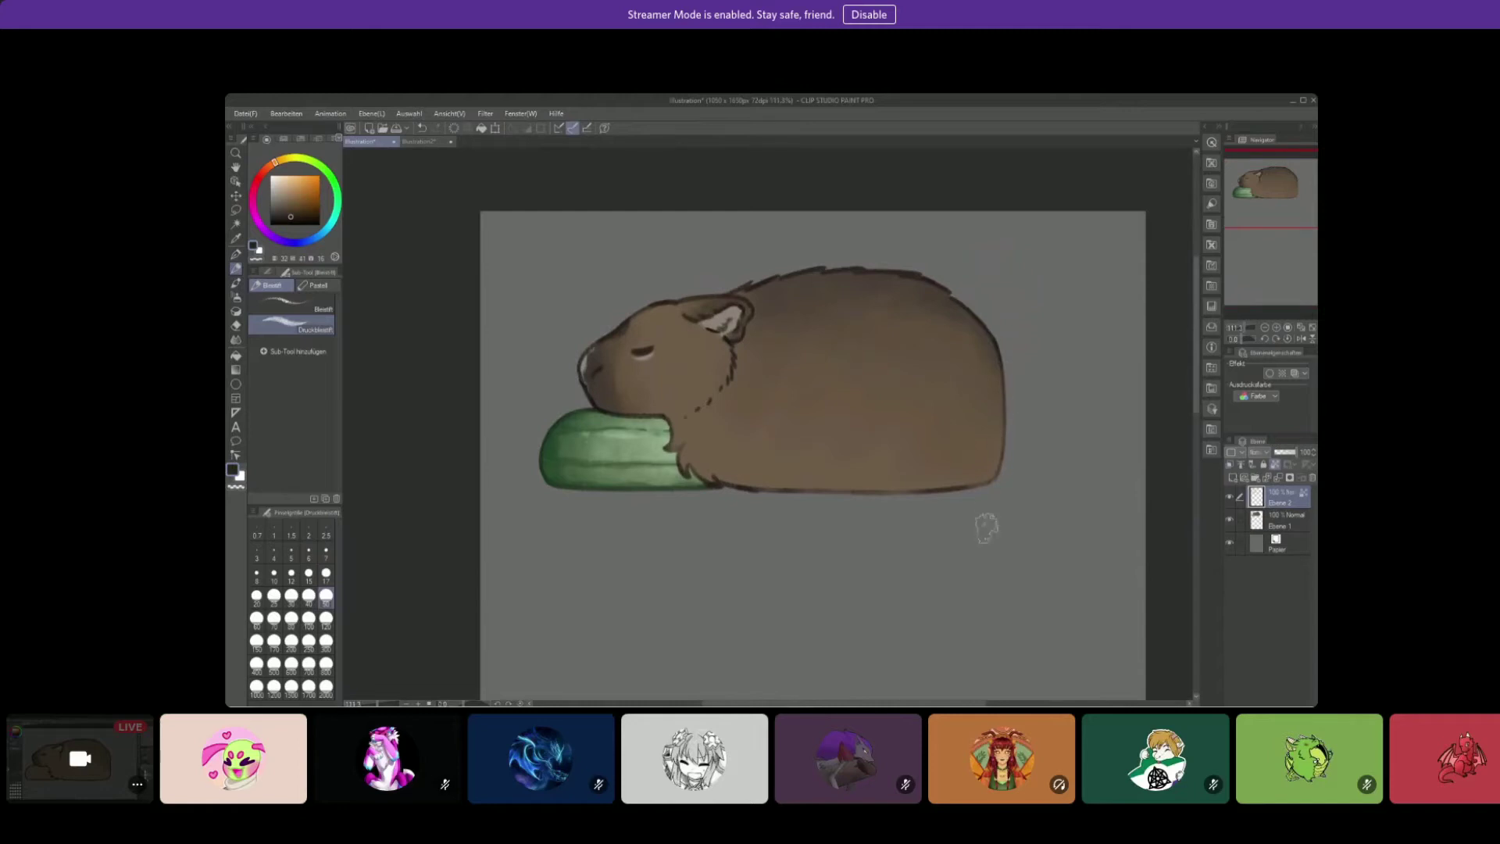
Step: Give the capybara drawing a thick white border effect and shift it slightly to the right on the canvas
{"action": "key", "text": "ctrl+e"}
{"action": "left_click", "coordinate": [1269, 374]}
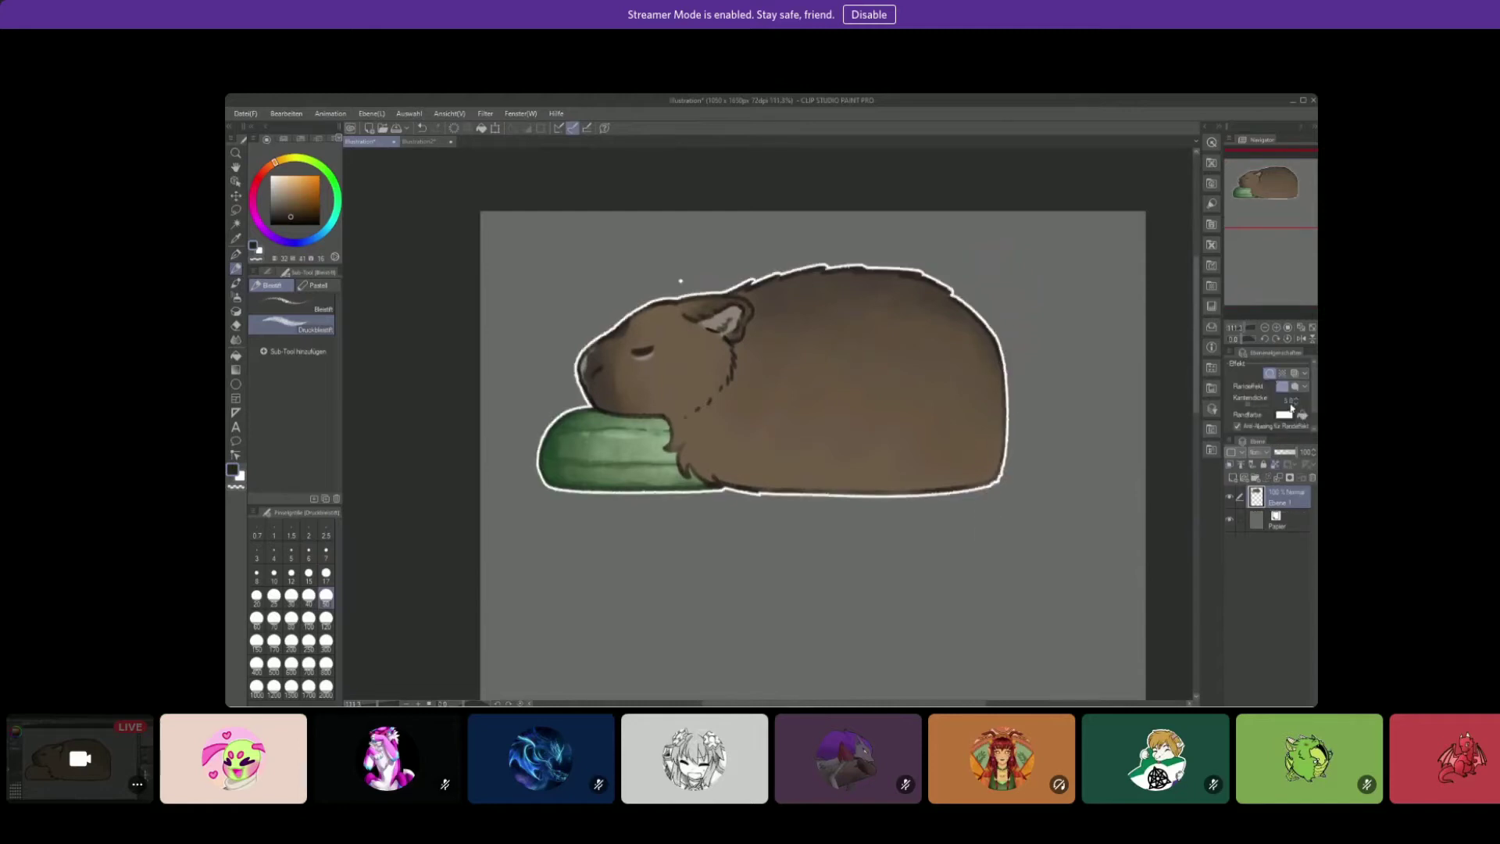
{"action": "key", "text": "e"}
{"action": "left_click", "coordinate": [1295, 402]}
{"action": "left_click", "coordinate": [1295, 401]}
{"action": "left_click_drag", "start_coordinate": [789, 383], "coordinate": [821, 383]}
Step: Crop the canvas to a rectangular selection around the capybara
{"action": "key", "text": "m"}
{"action": "left_click_drag", "start_coordinate": [512, 197], "coordinate": [1102, 554]}
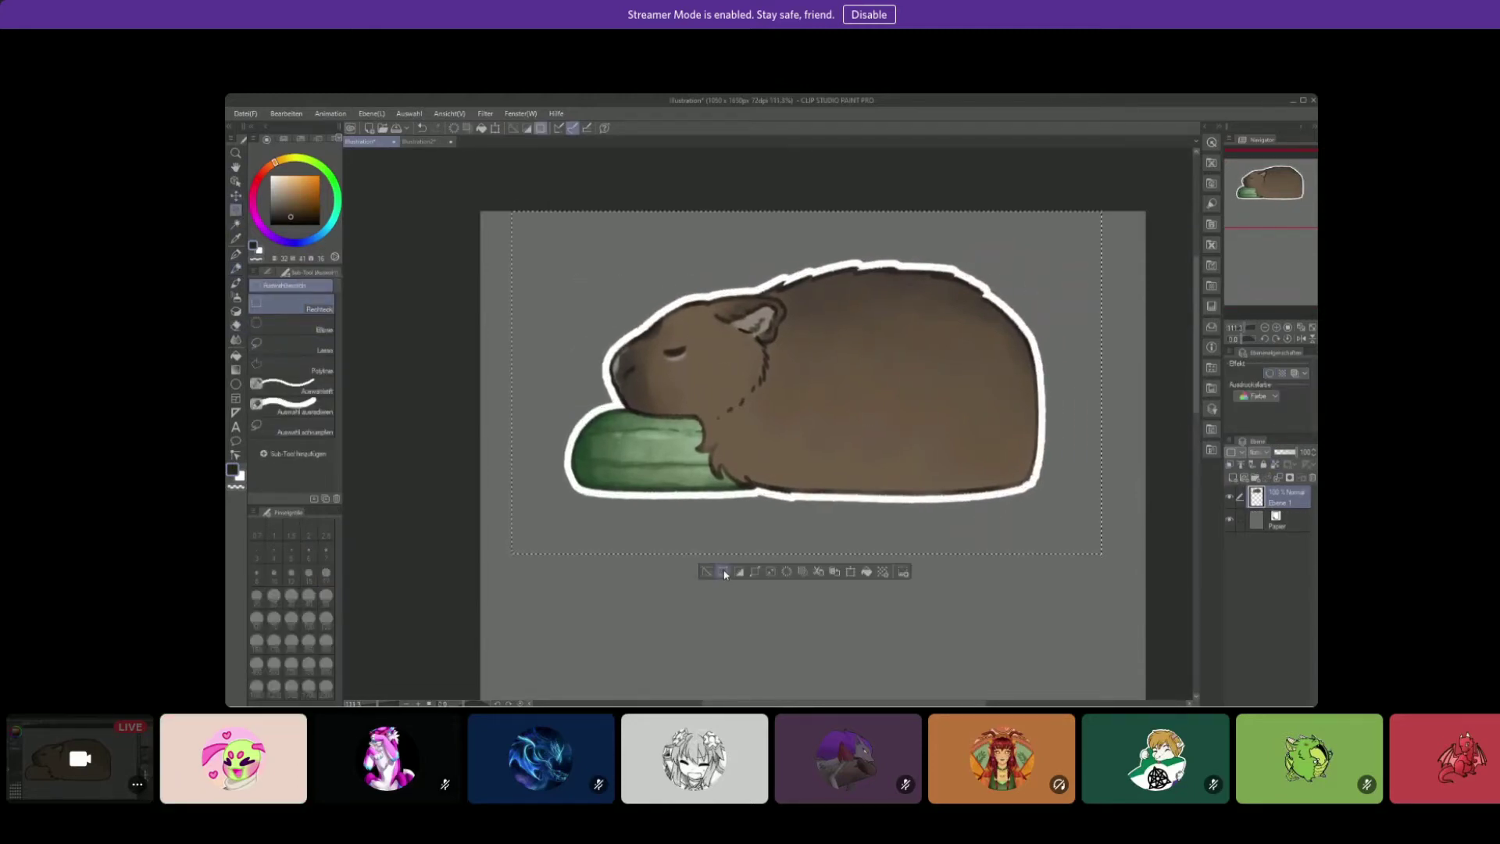
{"action": "left_click", "coordinate": [724, 573]}
Step: Delete the paper layer to make the background transparent and reposition the capybara within the cropped canvas
{"action": "left_click", "coordinate": [1279, 514]}
{"action": "left_click", "coordinate": [1312, 477]}
{"action": "key", "text": "k"}
{"action": "left_click_drag", "start_coordinate": [804, 388], "coordinate": [797, 380]}
Step: Save the cropped capybara drawing to a file
{"action": "left_click", "coordinate": [246, 115]}
{"action": "left_click", "coordinate": [1218, 694]}
{"action": "left_click_drag", "start_coordinate": [1055, 208], "coordinate": [658, 603]}
{"action": "left_click_drag", "start_coordinate": [547, 664], "coordinate": [813, 405]}
{"action": "left_click_drag", "start_coordinate": [934, 336], "coordinate": [701, 490]}
{"action": "left_click", "coordinate": [656, 555]}
{"action": "left_click", "coordinate": [1280, 452]}
{"action": "left_click", "coordinate": [1278, 477]}
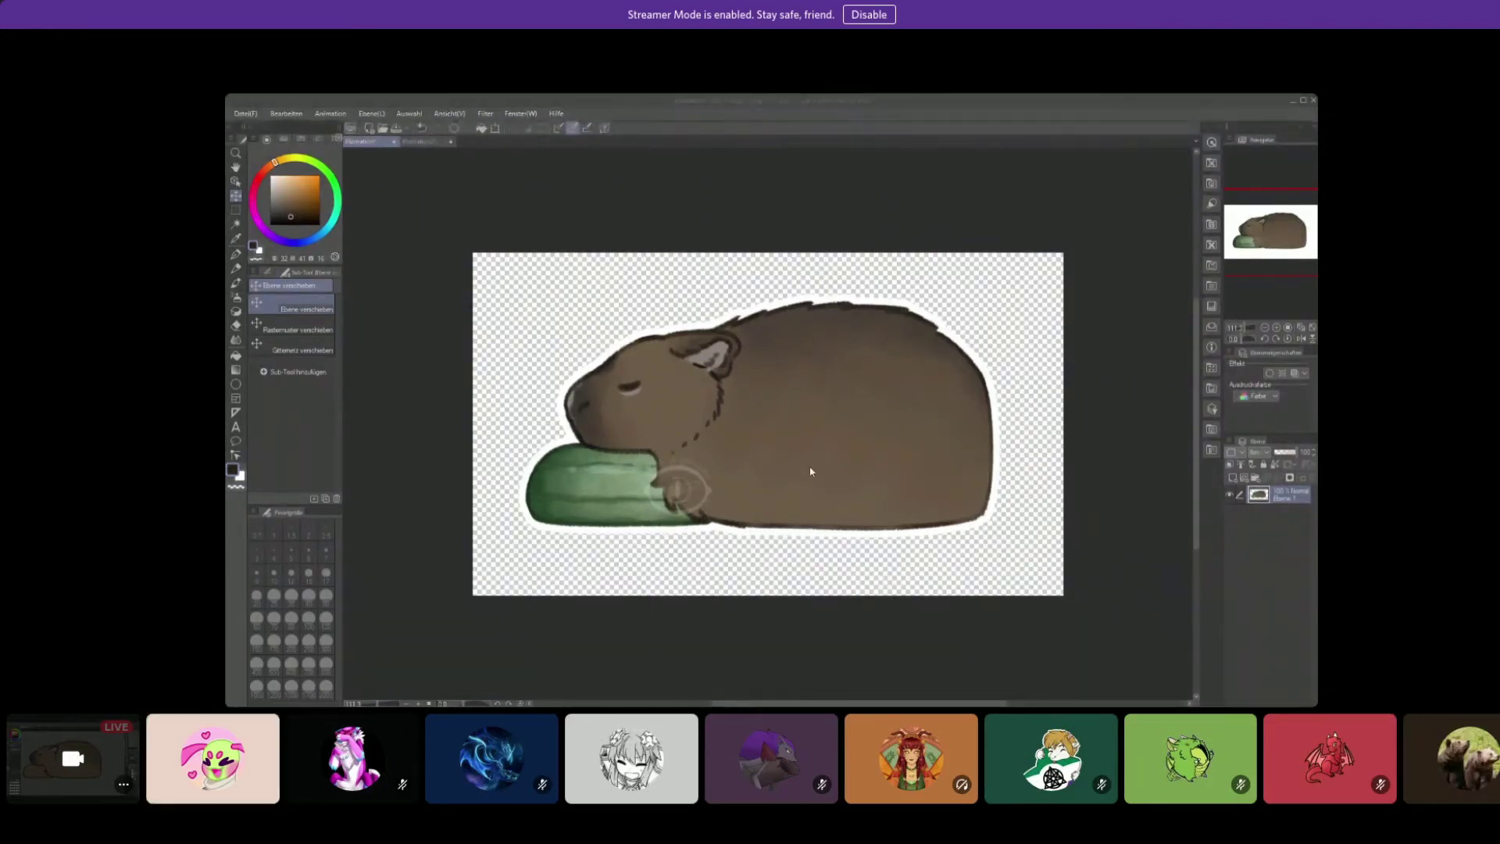
{"action": "left_click", "coordinate": [1216, 693]}
Step: Close the capybara reference photo and the finished capybara drawing
{"action": "left_click", "coordinate": [461, 142]}
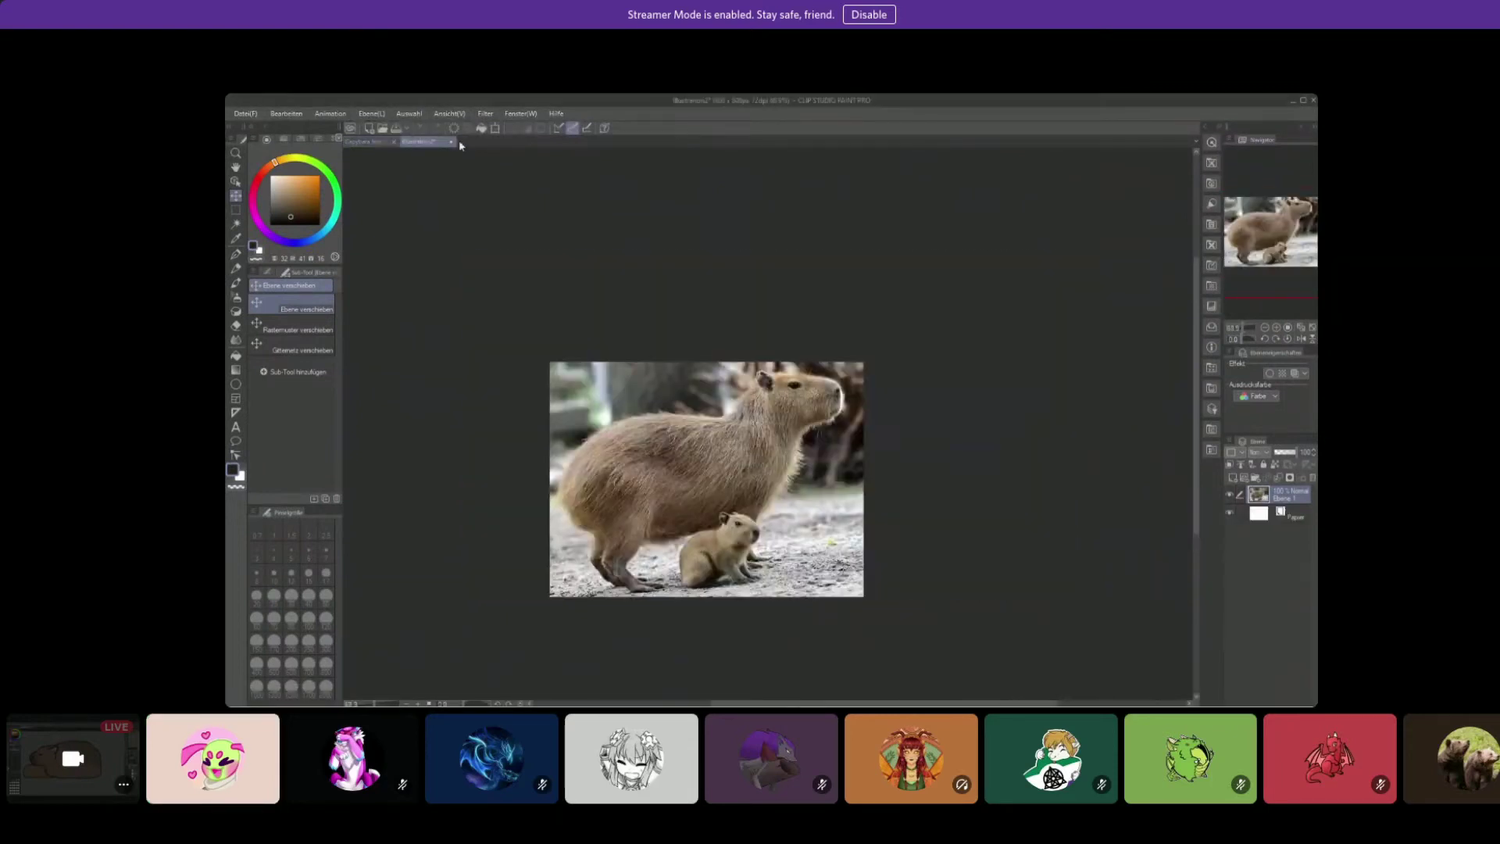
{"action": "left_click", "coordinate": [783, 333]}
{"action": "left_click", "coordinate": [404, 142]}
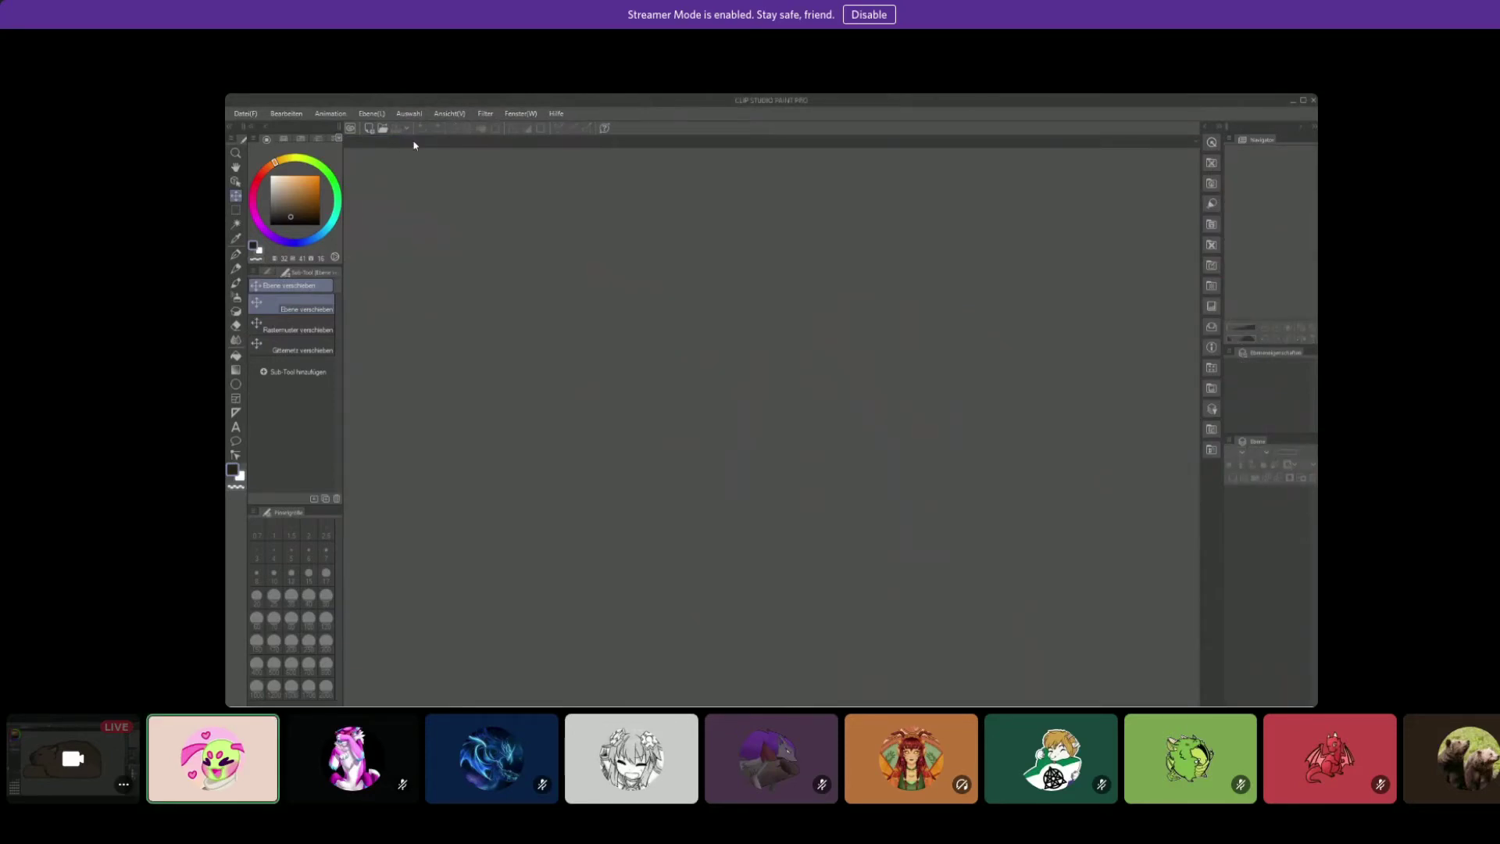
Step: Create a new portrait canvas with a grey background and choose the mechanical pencil with a very dark blue colour
{"action": "left_click", "coordinate": [831, 277]}
{"action": "left_click", "coordinate": [302, 246]}
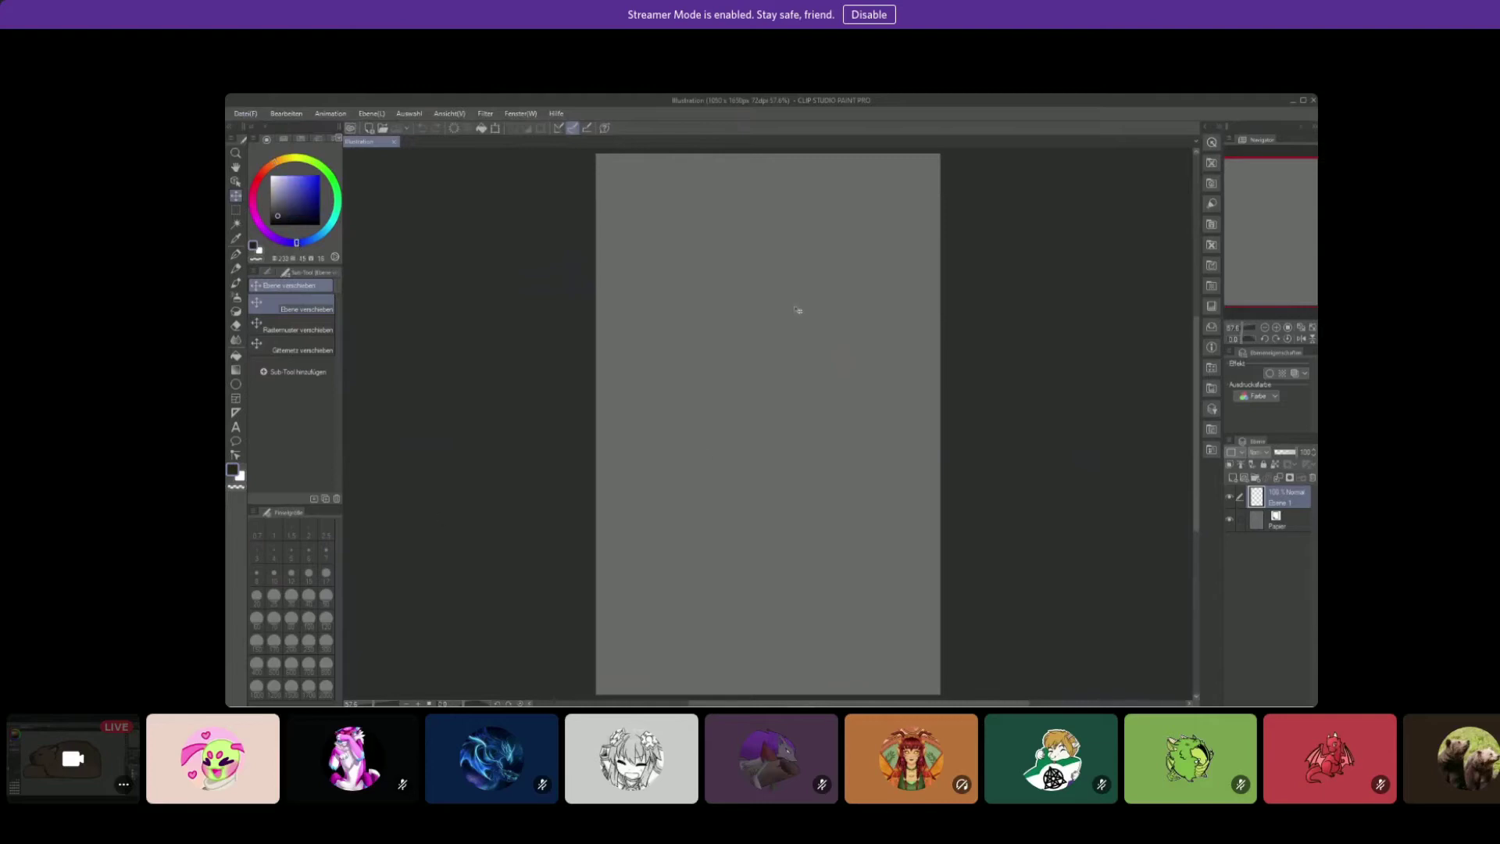
{"action": "key", "text": "p"}
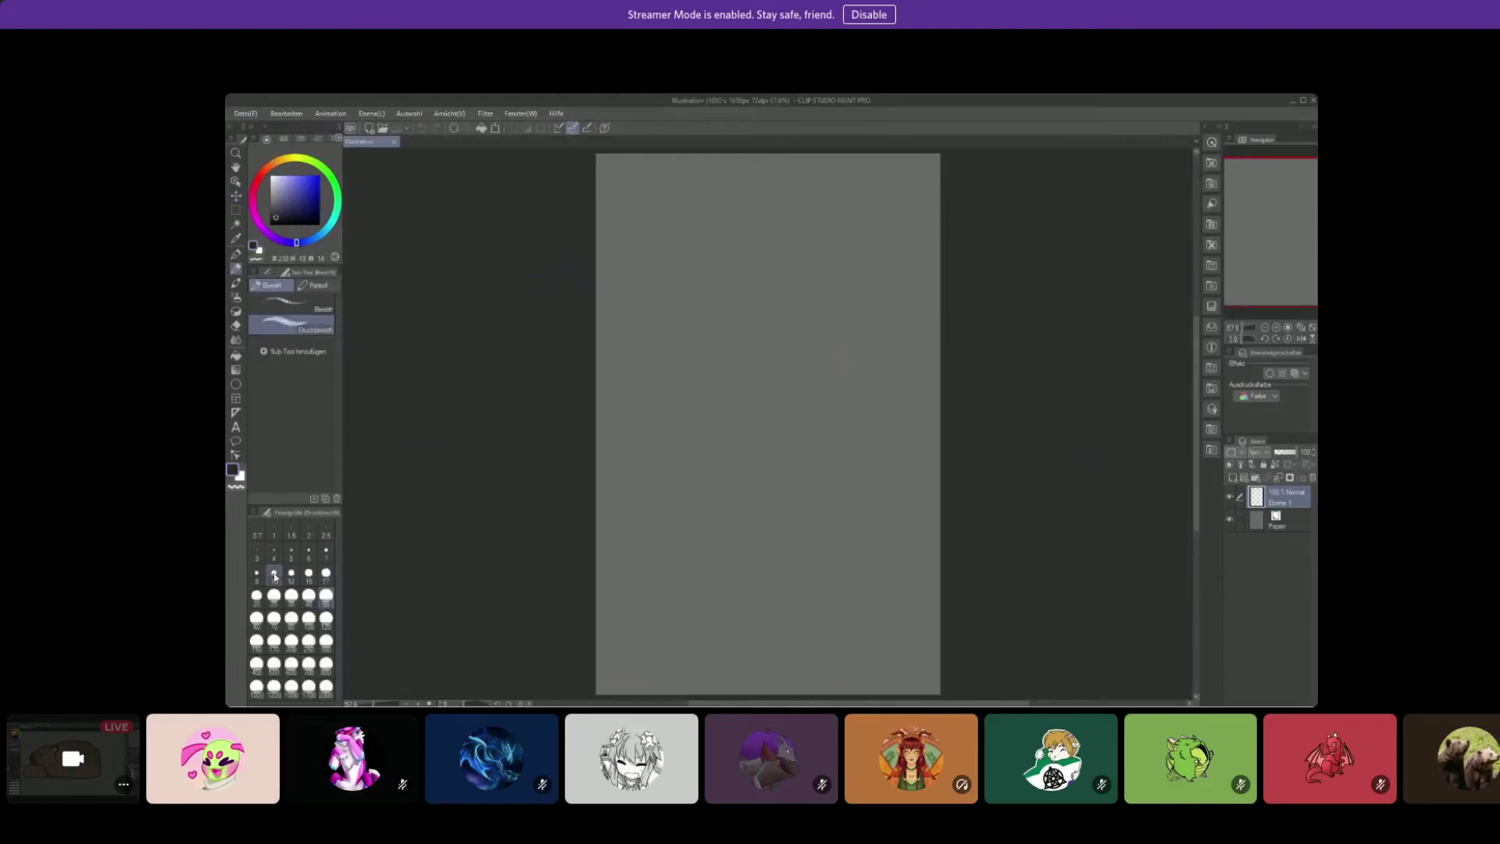
Step: Sketch a circle for the head near the top of the canvas with curved facial guidelines, using a 10 px pencil
{"action": "left_click_drag", "start_coordinate": [774, 212], "coordinate": [765, 213]}
{"action": "left_click_drag", "start_coordinate": [764, 220], "coordinate": [770, 279]}
{"action": "key", "text": "ctrl+z"}
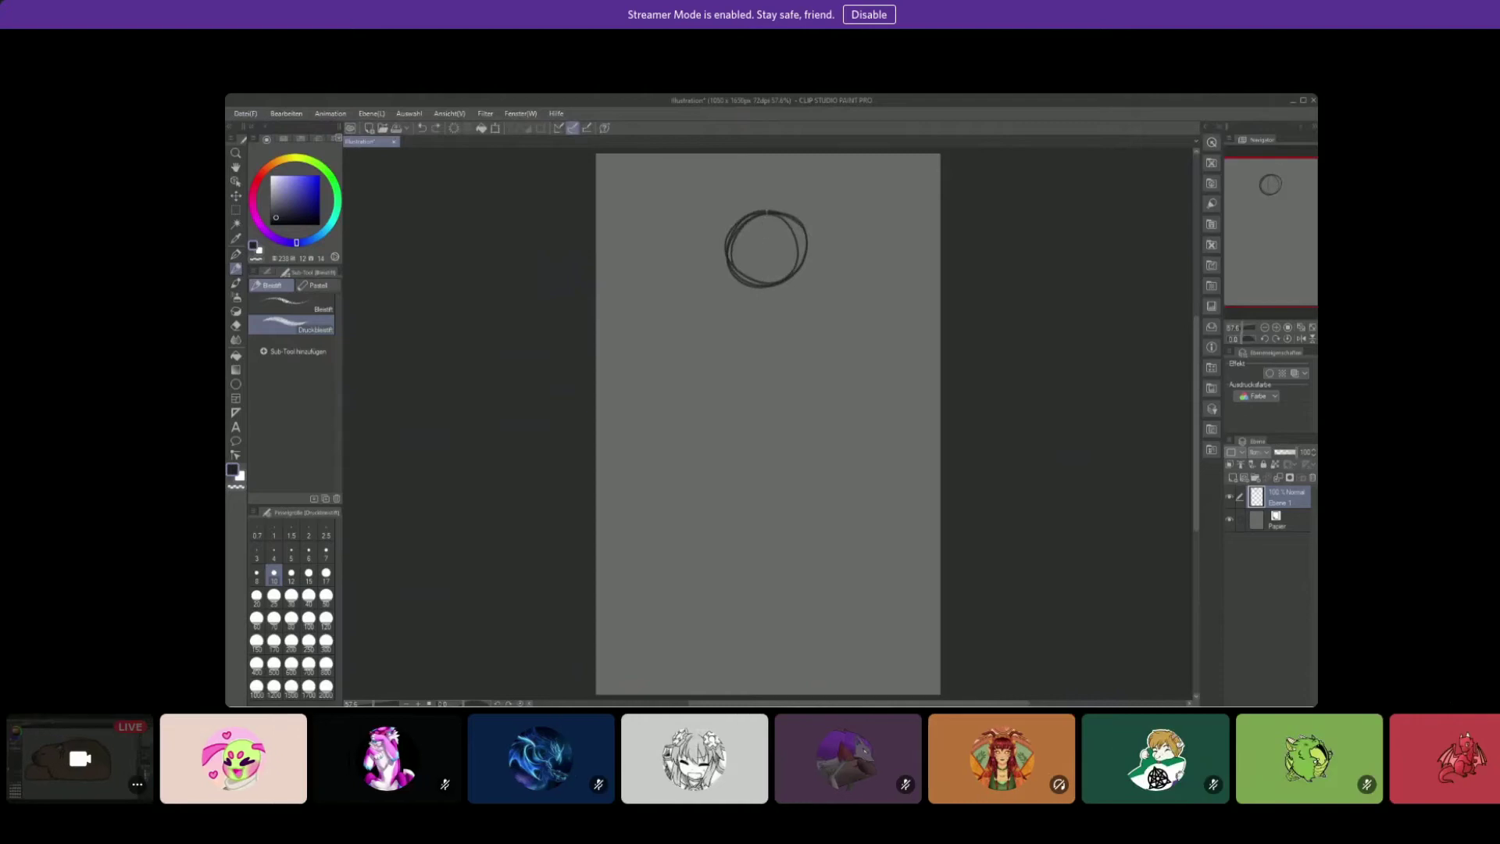
{"action": "left_click_drag", "start_coordinate": [765, 216], "coordinate": [762, 280]}
Step: Sketch the face outline, jaw, back of the skull and neck around the head circle
{"action": "left_click", "coordinate": [1250, 329]}
{"action": "mouse_move", "coordinate": [1266, 237]}
{"action": "left_mouse_down"}
{"action": "mouse_move", "coordinate": [1264, 207]}
{"action": "mouse_move", "coordinate": [1285, 199]}
{"action": "left_mouse_up"}
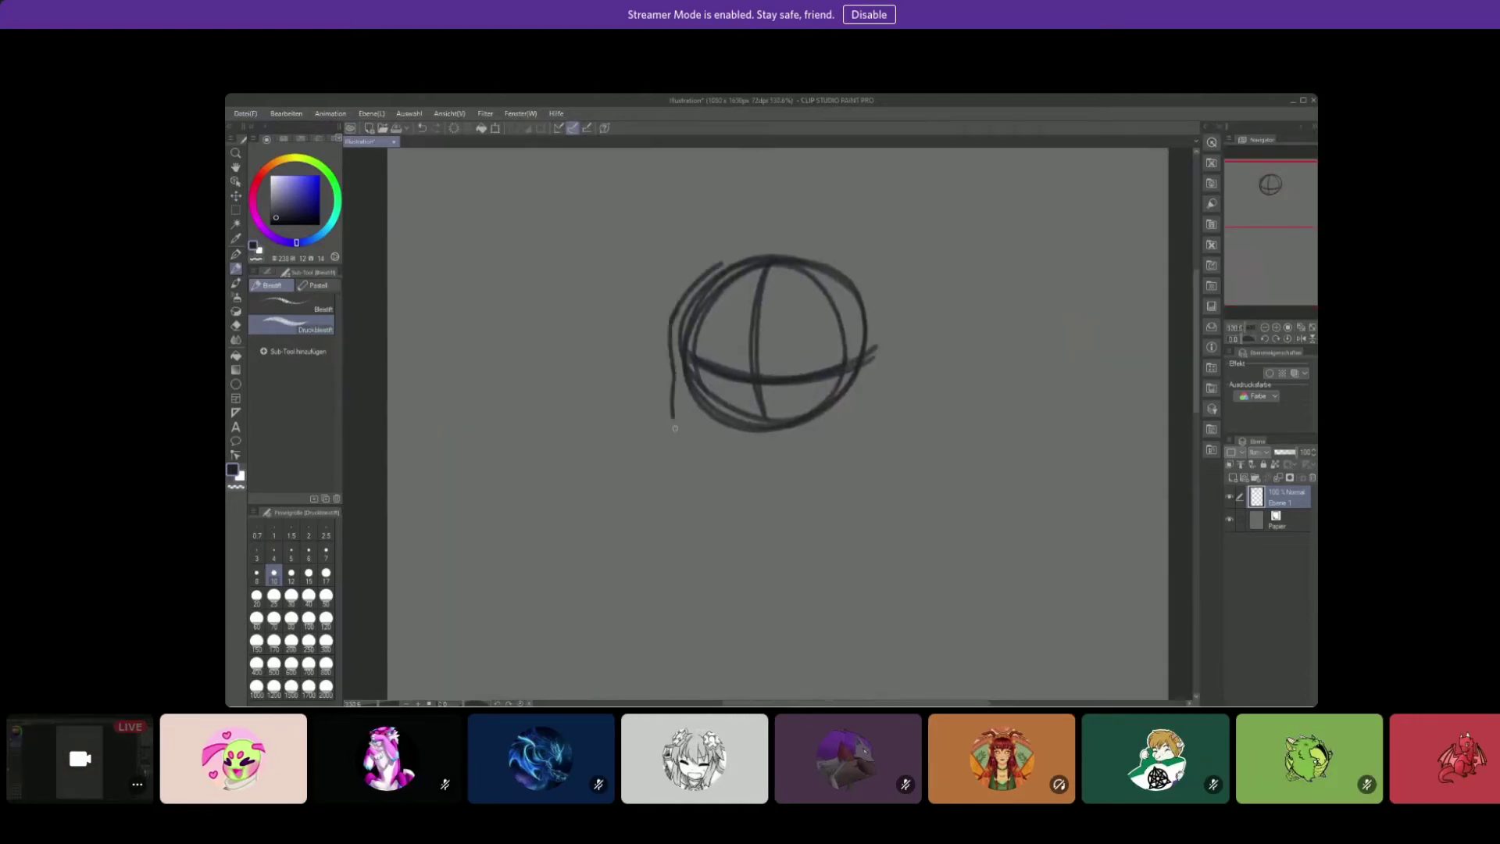
{"action": "mouse_move", "coordinate": [769, 501]}
{"action": "left_mouse_down"}
{"action": "mouse_move", "coordinate": [756, 548]}
{"action": "mouse_move", "coordinate": [625, 603]}
{"action": "left_mouse_up"}
{"action": "left_click_drag", "start_coordinate": [674, 369], "coordinate": [876, 429]}
{"action": "mouse_move", "coordinate": [671, 306]}
{"action": "left_mouse_down"}
{"action": "mouse_move", "coordinate": [764, 246]}
{"action": "mouse_move", "coordinate": [883, 447]}
{"action": "left_mouse_up"}
{"action": "left_click_drag", "start_coordinate": [744, 252], "coordinate": [889, 311]}
{"action": "left_click_drag", "start_coordinate": [869, 466], "coordinate": [861, 554]}
Step: Erase the first shoulder stroke and sketch the neck and shoulder lines below the head
{"action": "key", "text": "e"}
{"action": "left_click_drag", "start_coordinate": [756, 556], "coordinate": [627, 603]}
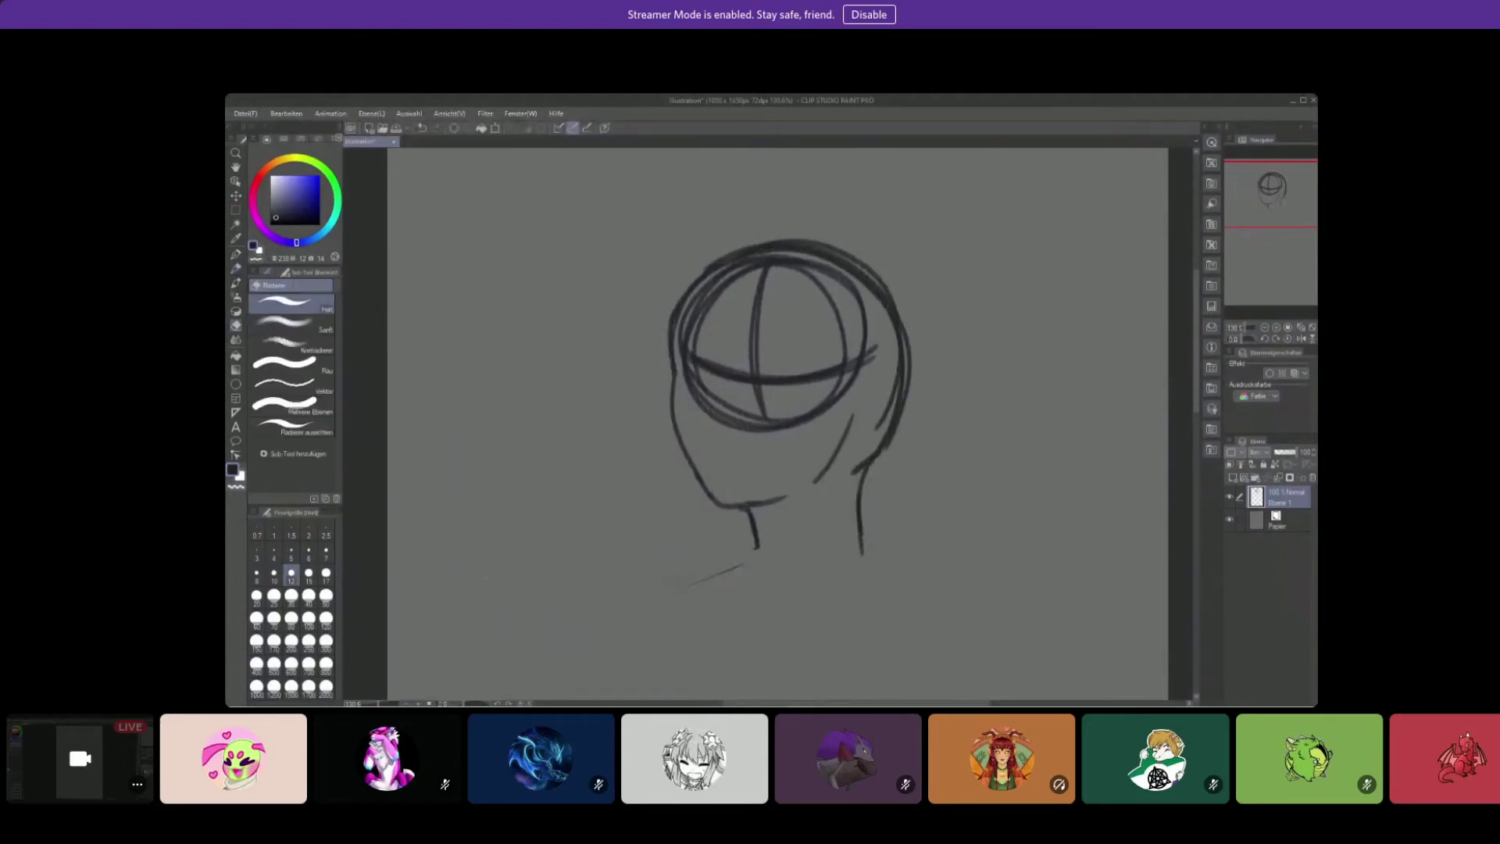
{"action": "key", "text": "p"}
{"action": "left_click_drag", "start_coordinate": [750, 512], "coordinate": [626, 646]}
{"action": "left_click_drag", "start_coordinate": [781, 578], "coordinate": [800, 510]}
{"action": "mouse_move", "coordinate": [881, 481]}
{"action": "left_mouse_down"}
{"action": "mouse_move", "coordinate": [1032, 640]}
{"action": "mouse_move", "coordinate": [974, 526]}
{"action": "mouse_move", "coordinate": [1016, 660]}
{"action": "mouse_move", "coordinate": [1031, 625]}
{"action": "left_mouse_up"}
{"action": "key", "text": "ctrl+z"}
Step: Erase the sketched left shoulder line and try new strokes for the neck and shoulder, undoing the last ones
{"action": "key", "text": "e"}
{"action": "mouse_move", "coordinate": [642, 578]}
{"action": "left_mouse_down"}
{"action": "mouse_move", "coordinate": [765, 480]}
{"action": "mouse_move", "coordinate": [774, 521]}
{"action": "left_mouse_up"}
{"action": "key", "text": "p"}
{"action": "left_click_drag", "start_coordinate": [839, 480], "coordinate": [824, 531]}
{"action": "mouse_move", "coordinate": [769, 489]}
{"action": "left_mouse_down"}
{"action": "mouse_move", "coordinate": [599, 587]}
{"action": "mouse_move", "coordinate": [588, 631]}
{"action": "mouse_move", "coordinate": [685, 498]}
{"action": "mouse_move", "coordinate": [591, 602]}
{"action": "left_mouse_up"}
{"action": "key", "text": "ctrl+z"}
Step: Erase part of the left shoulder and try a new shoulder and upper-arm contour
{"action": "key", "text": "ctrl+z"}
{"action": "left_click_drag", "start_coordinate": [1278, 241], "coordinate": [1277, 220]}
{"action": "key", "text": "e"}
{"action": "left_click_drag", "start_coordinate": [652, 353], "coordinate": [519, 435]}
{"action": "key", "text": "p"}
{"action": "mouse_move", "coordinate": [697, 348]}
{"action": "left_mouse_down"}
{"action": "mouse_move", "coordinate": [542, 499]}
{"action": "mouse_move", "coordinate": [538, 486]}
{"action": "left_mouse_up"}
{"action": "key", "text": "ctrl+z"}
Step: Sketch the torso and arm contours of the upper body, erasing stray lines while refining the shoulder
{"action": "mouse_move", "coordinate": [568, 398]}
{"action": "left_mouse_down"}
{"action": "mouse_move", "coordinate": [521, 567]}
{"action": "mouse_move", "coordinate": [933, 578]}
{"action": "left_mouse_up"}
{"action": "left_click_drag", "start_coordinate": [948, 521], "coordinate": [525, 559]}
{"action": "key", "text": "e"}
{"action": "key", "text": "p"}
{"action": "mouse_move", "coordinate": [613, 359]}
{"action": "left_mouse_down"}
{"action": "mouse_move", "coordinate": [537, 447]}
{"action": "mouse_move", "coordinate": [535, 485]}
{"action": "left_mouse_up"}
{"action": "key", "text": "e"}
{"action": "key", "text": "p"}
{"action": "mouse_move", "coordinate": [691, 351]}
{"action": "left_mouse_down"}
{"action": "mouse_move", "coordinate": [623, 358]}
{"action": "mouse_move", "coordinate": [565, 396]}
{"action": "mouse_move", "coordinate": [666, 356]}
{"action": "left_mouse_up"}
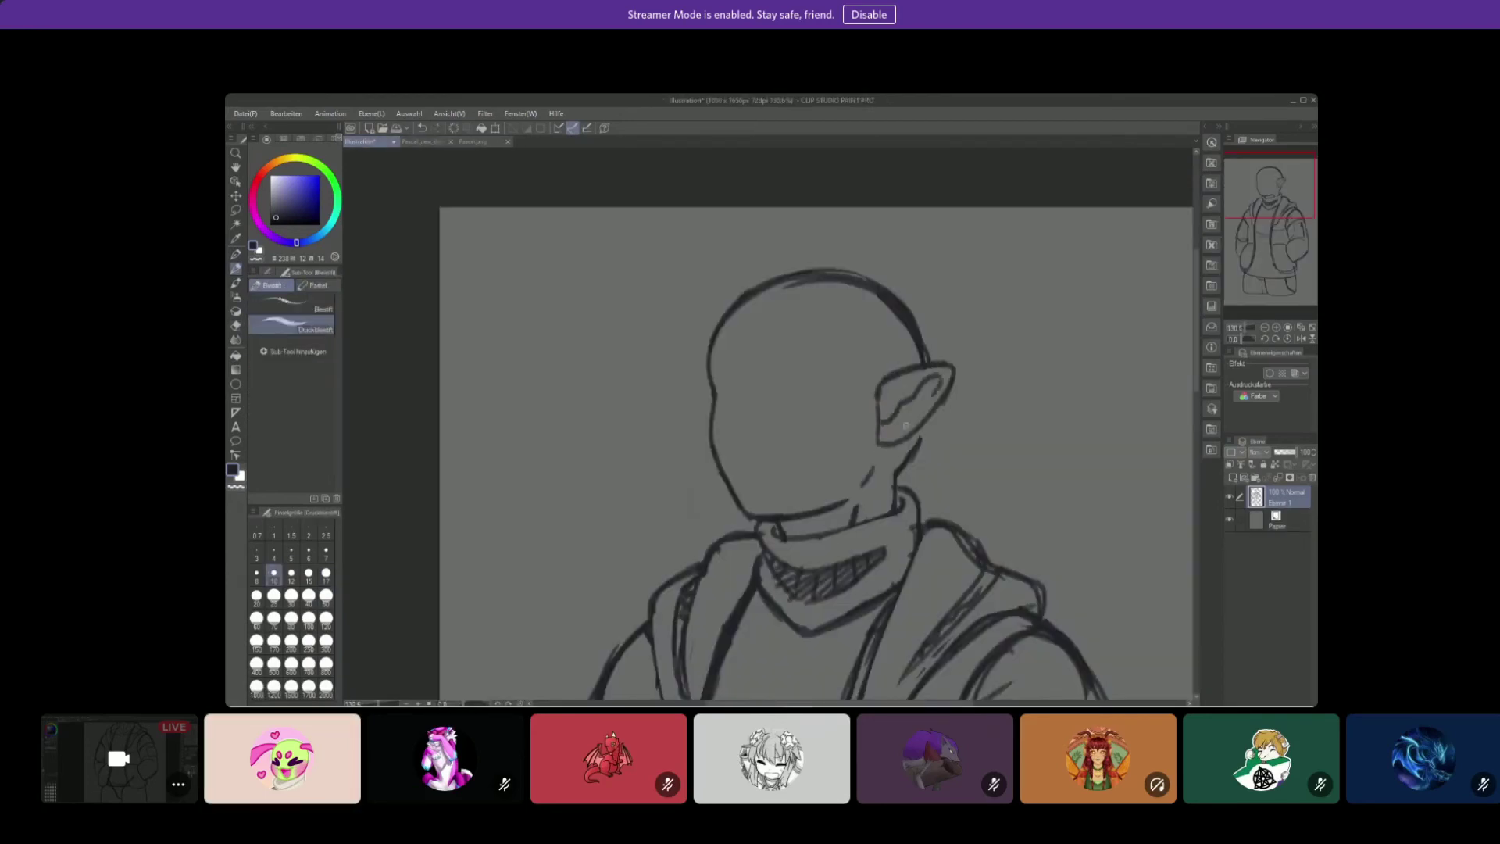
Step: Sketch a beanie with a wide band over the head, sloping down behind the pointed ear to the neck
{"action": "key", "text": "p"}
{"action": "left_click_drag", "start_coordinate": [711, 344], "coordinate": [880, 381]}
{"action": "left_click_drag", "start_coordinate": [713, 336], "coordinate": [874, 378]}
{"action": "mouse_move", "coordinate": [740, 294]}
{"action": "left_mouse_down"}
{"action": "mouse_move", "coordinate": [708, 363]}
{"action": "mouse_move", "coordinate": [706, 329]}
{"action": "left_mouse_up"}
{"action": "mouse_move", "coordinate": [746, 294]}
{"action": "left_mouse_down"}
{"action": "mouse_move", "coordinate": [898, 356]}
{"action": "mouse_move", "coordinate": [695, 342]}
{"action": "mouse_move", "coordinate": [955, 356]}
{"action": "left_mouse_up"}
{"action": "left_click_drag", "start_coordinate": [932, 302], "coordinate": [897, 474]}
{"action": "key", "text": "ctrl+z"}
{"action": "left_click_drag", "start_coordinate": [950, 331], "coordinate": [954, 418]}
{"action": "mouse_move", "coordinate": [959, 414]}
{"action": "left_mouse_down"}
{"action": "mouse_move", "coordinate": [951, 455]}
{"action": "mouse_move", "coordinate": [900, 466]}
{"action": "left_mouse_up"}
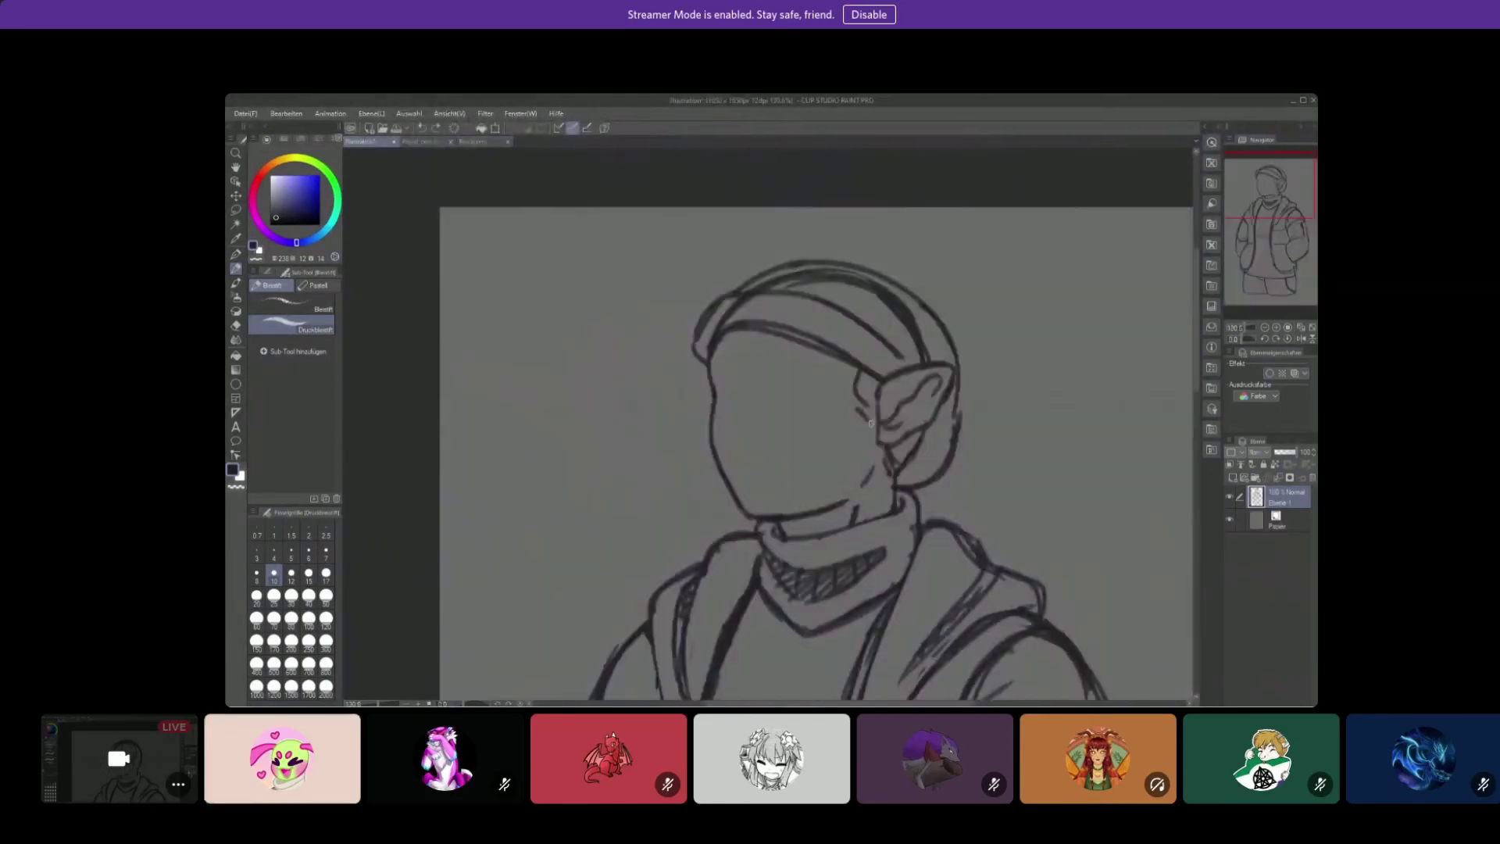
Step: Sketch the sideburn by the ear, the fringe under the beanie's band and hair strands along the far cheek
{"action": "left_click_drag", "start_coordinate": [875, 431], "coordinate": [867, 461]}
{"action": "left_click_drag", "start_coordinate": [724, 335], "coordinate": [734, 383]}
{"action": "left_click_drag", "start_coordinate": [771, 333], "coordinate": [674, 387]}
{"action": "mouse_move", "coordinate": [744, 364]}
{"action": "left_mouse_down"}
{"action": "mouse_move", "coordinate": [701, 446]}
{"action": "mouse_move", "coordinate": [678, 380]}
{"action": "mouse_move", "coordinate": [701, 487]}
{"action": "left_mouse_up"}
{"action": "left_click_drag", "start_coordinate": [769, 337], "coordinate": [716, 386]}
{"action": "mouse_move", "coordinate": [758, 334]}
{"action": "left_mouse_down"}
{"action": "mouse_move", "coordinate": [688, 386]}
{"action": "mouse_move", "coordinate": [721, 501]}
{"action": "left_mouse_up"}
{"action": "left_click_drag", "start_coordinate": [710, 419], "coordinate": [738, 512]}
Step: Draw both closed eyes as short curved lines and clean them up with the eraser
{"action": "left_click", "coordinate": [1252, 327]}
{"action": "left_click", "coordinate": [1264, 188]}
{"action": "left_click_drag", "start_coordinate": [1245, 328], "coordinate": [1251, 328]}
{"action": "left_click_drag", "start_coordinate": [792, 367], "coordinate": [873, 361]}
{"action": "left_click_drag", "start_coordinate": [707, 368], "coordinate": [668, 363]}
{"action": "key", "text": "ctrl+z"}
{"action": "mouse_move", "coordinate": [725, 365]}
{"action": "left_mouse_down"}
{"action": "mouse_move", "coordinate": [693, 357]}
{"action": "mouse_move", "coordinate": [731, 369]}
{"action": "left_mouse_up"}
{"action": "key", "text": "e"}
{"action": "left_click_drag", "start_coordinate": [786, 373], "coordinate": [791, 367]}
Step: Draw the nose with its nostril and an open, smiling mouth, undoing unsatisfactory strokes
{"action": "key", "text": "p"}
{"action": "left_click_drag", "start_coordinate": [720, 332], "coordinate": [699, 438]}
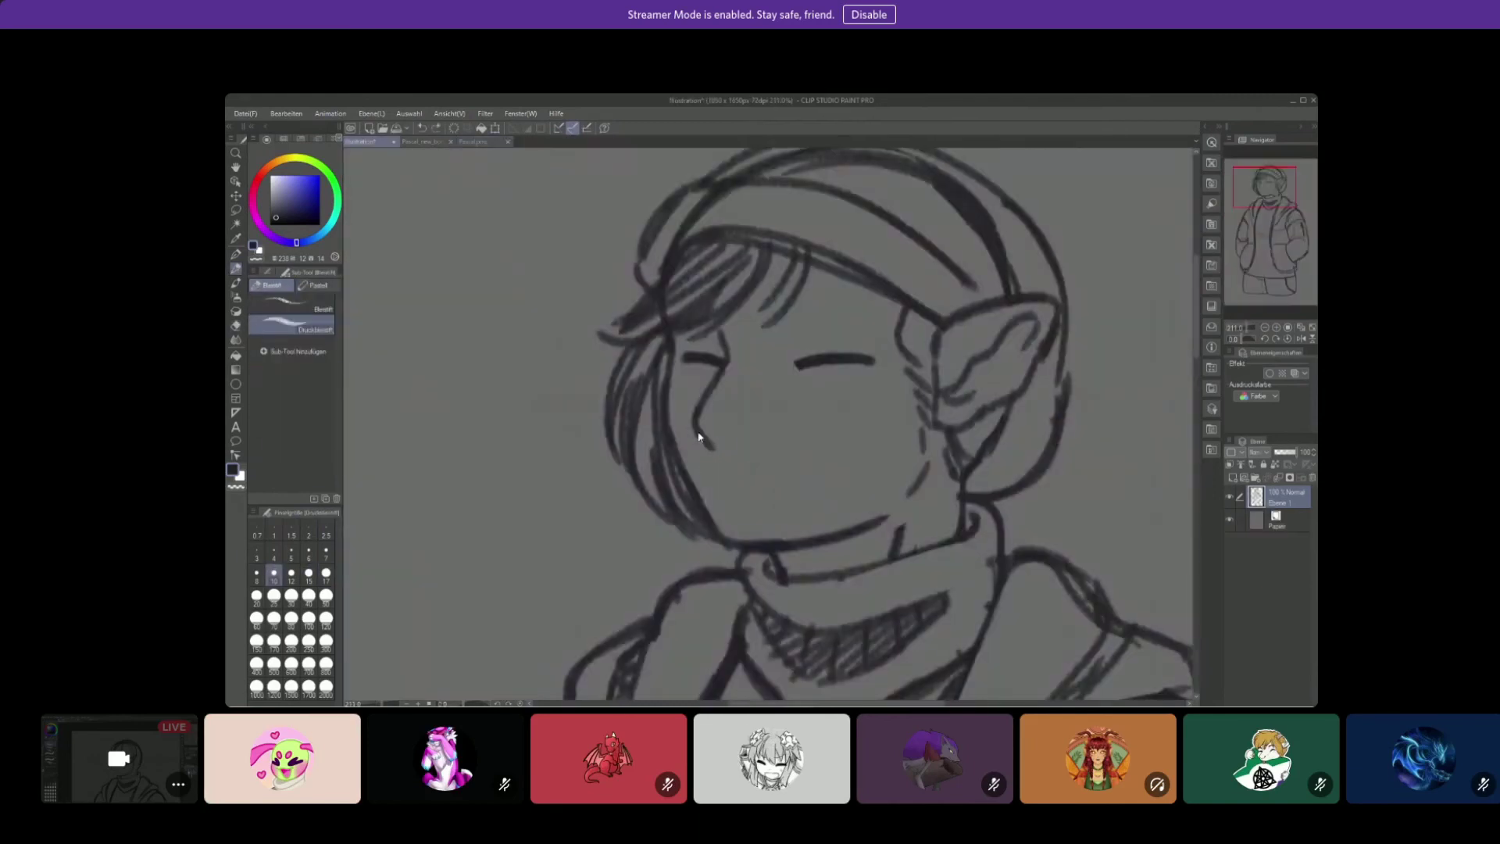
{"action": "key", "text": "ctrl+z"}
{"action": "left_click_drag", "start_coordinate": [717, 376], "coordinate": [725, 418]}
{"action": "key", "text": "ctrl+z"}
{"action": "mouse_move", "coordinate": [713, 480]}
{"action": "left_mouse_down"}
{"action": "mouse_move", "coordinate": [826, 451]}
{"action": "mouse_move", "coordinate": [738, 488]}
{"action": "left_mouse_up"}
{"action": "key", "text": "ctrl+z"}
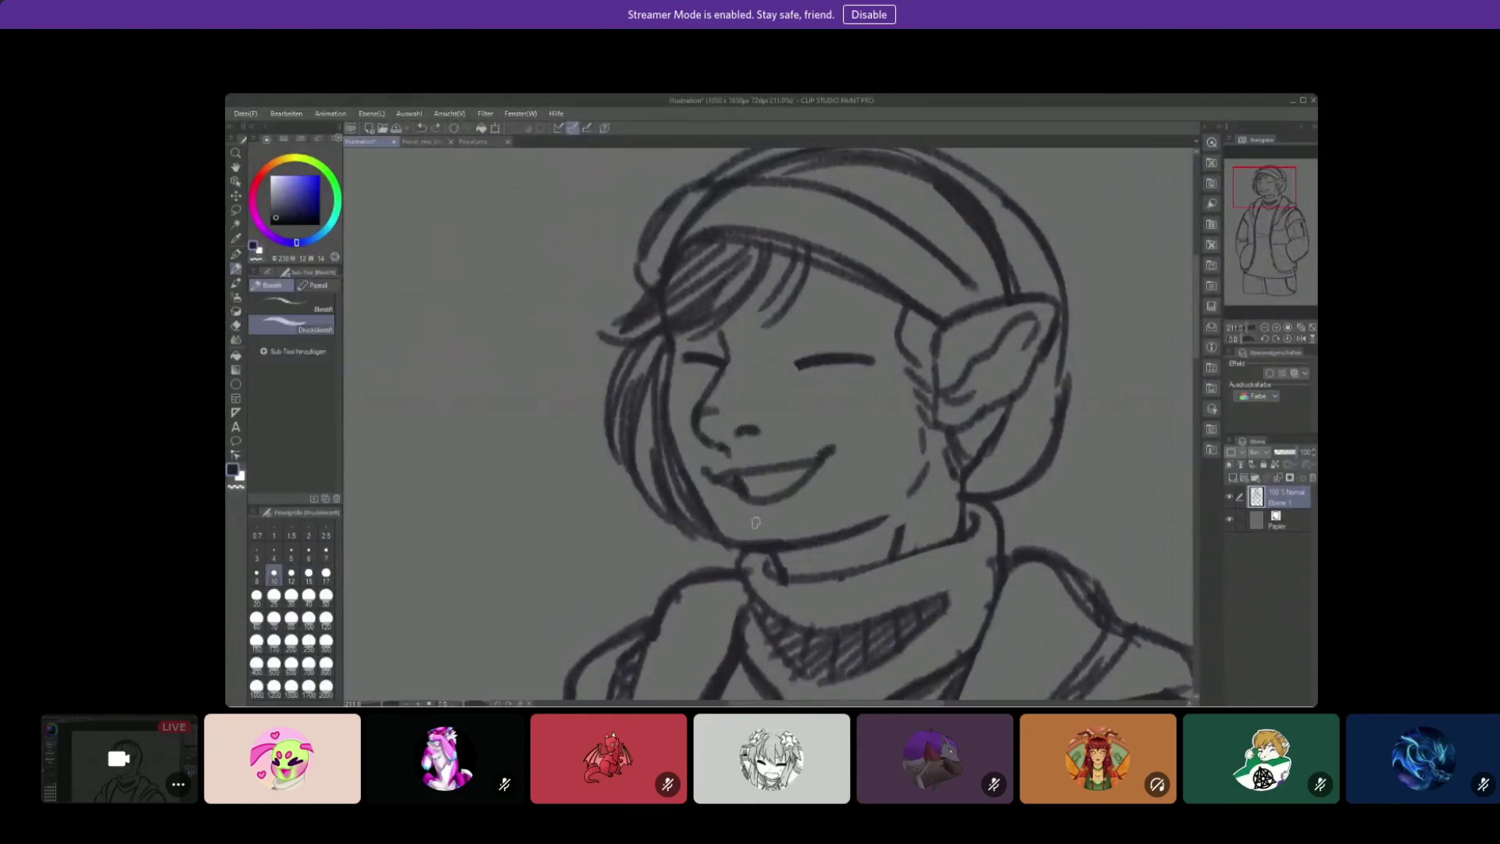
Step: Draw thick arched eyebrows above both eyes and add thin eyelid lines beneath them
{"action": "left_click_drag", "start_coordinate": [845, 305], "coordinate": [875, 326]}
{"action": "left_click_drag", "start_coordinate": [874, 325], "coordinate": [787, 317]}
{"action": "key", "text": "ctrl+z"}
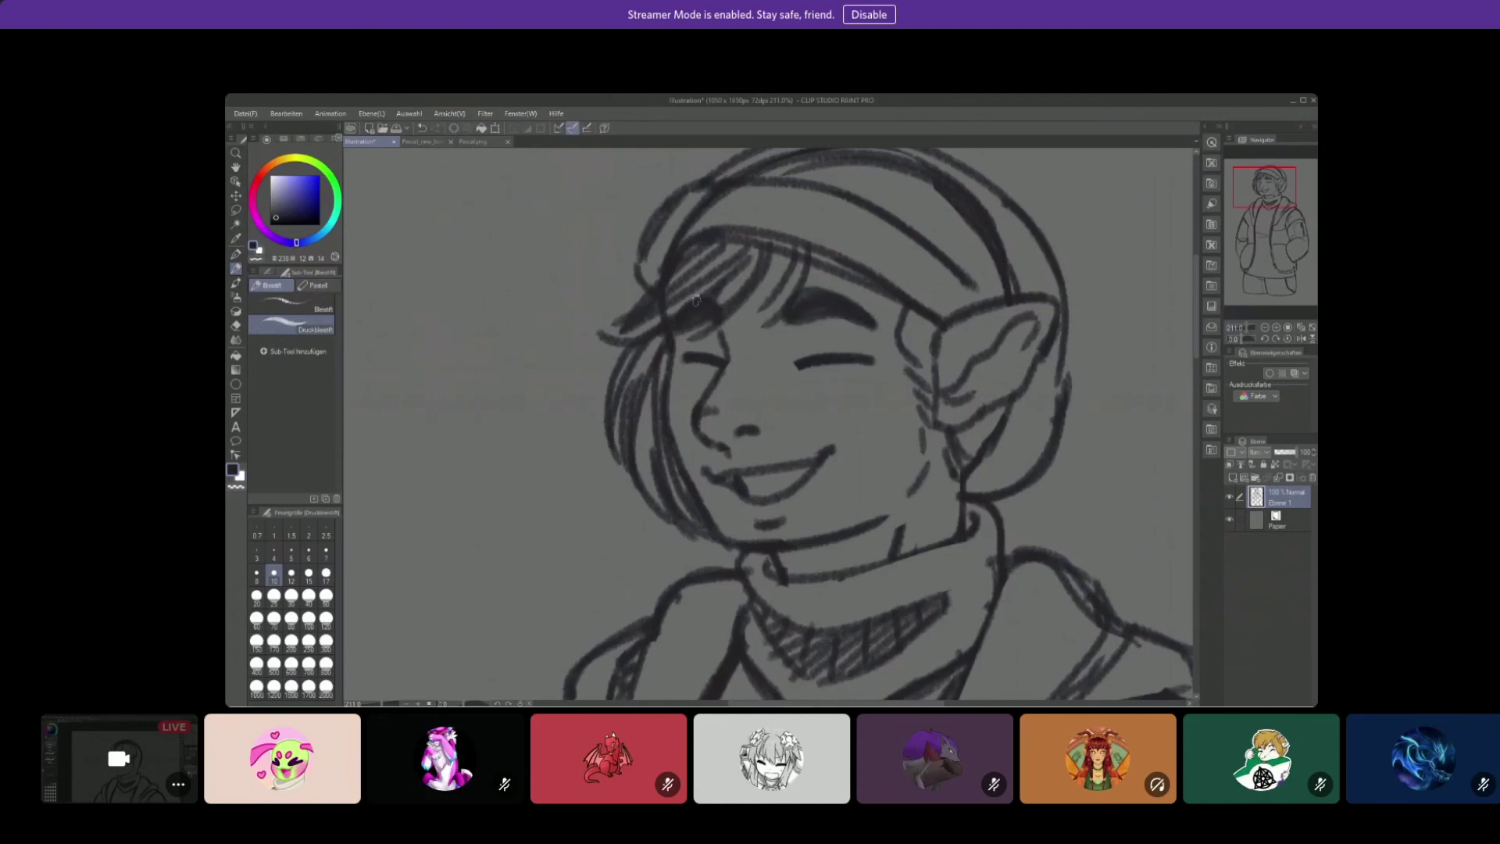
{"action": "left_click_drag", "start_coordinate": [798, 358], "coordinate": [870, 350]}
{"action": "left_click_drag", "start_coordinate": [795, 323], "coordinate": [803, 336]}
{"action": "left_click_drag", "start_coordinate": [713, 326], "coordinate": [721, 336]}
Step: Erase the nose and redraw its bridge, tip and nostril with a 6 px pencil
{"action": "key", "text": "e"}
{"action": "mouse_move", "coordinate": [756, 430]}
{"action": "left_mouse_down"}
{"action": "mouse_move", "coordinate": [719, 456]}
{"action": "mouse_move", "coordinate": [703, 402]}
{"action": "mouse_move", "coordinate": [706, 438]}
{"action": "mouse_move", "coordinate": [707, 392]}
{"action": "mouse_move", "coordinate": [709, 446]}
{"action": "left_mouse_up"}
{"action": "key", "text": "p"}
{"action": "key", "text": "e"}
{"action": "key", "text": "p"}
{"action": "left_click", "coordinate": [308, 553]}
{"action": "key", "text": "ctrl+z"}
{"action": "key", "text": "e"}
{"action": "key", "text": "p"}
{"action": "left_click_drag", "start_coordinate": [726, 361], "coordinate": [712, 449]}
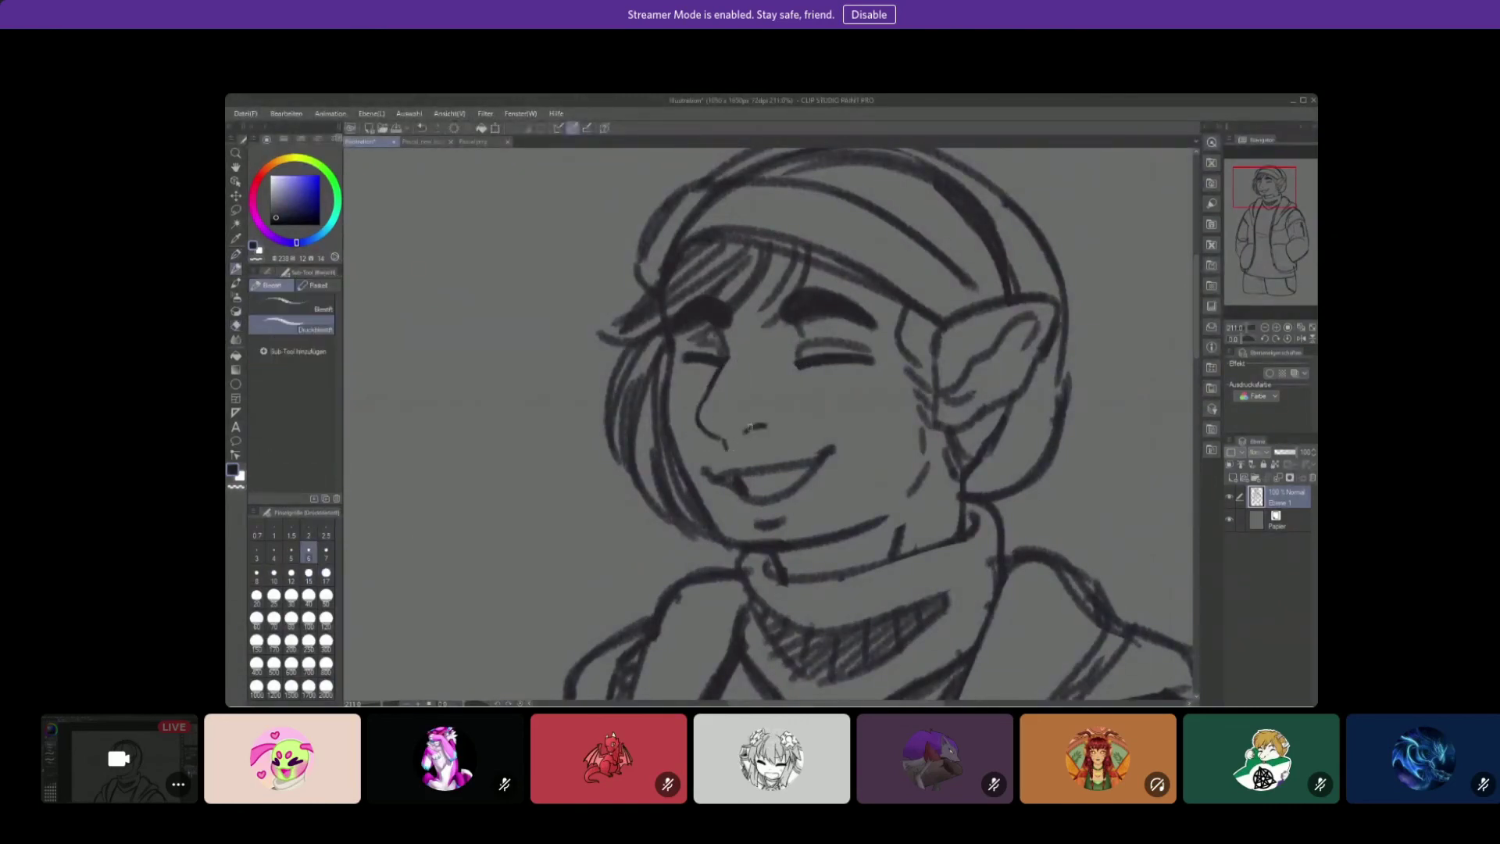
Step: Refine the nose tip, nostril and mouth line, then undo the last three strokes
{"action": "key", "text": "e"}
{"action": "mouse_move", "coordinate": [707, 432]}
{"action": "left_mouse_down"}
{"action": "mouse_move", "coordinate": [690, 422]}
{"action": "mouse_move", "coordinate": [740, 427]}
{"action": "mouse_move", "coordinate": [700, 490]}
{"action": "left_mouse_up"}
{"action": "key", "text": "p"}
{"action": "scroll", "coordinate": [836, 405], "scroll_direction": "up", "scroll_amount": 1}
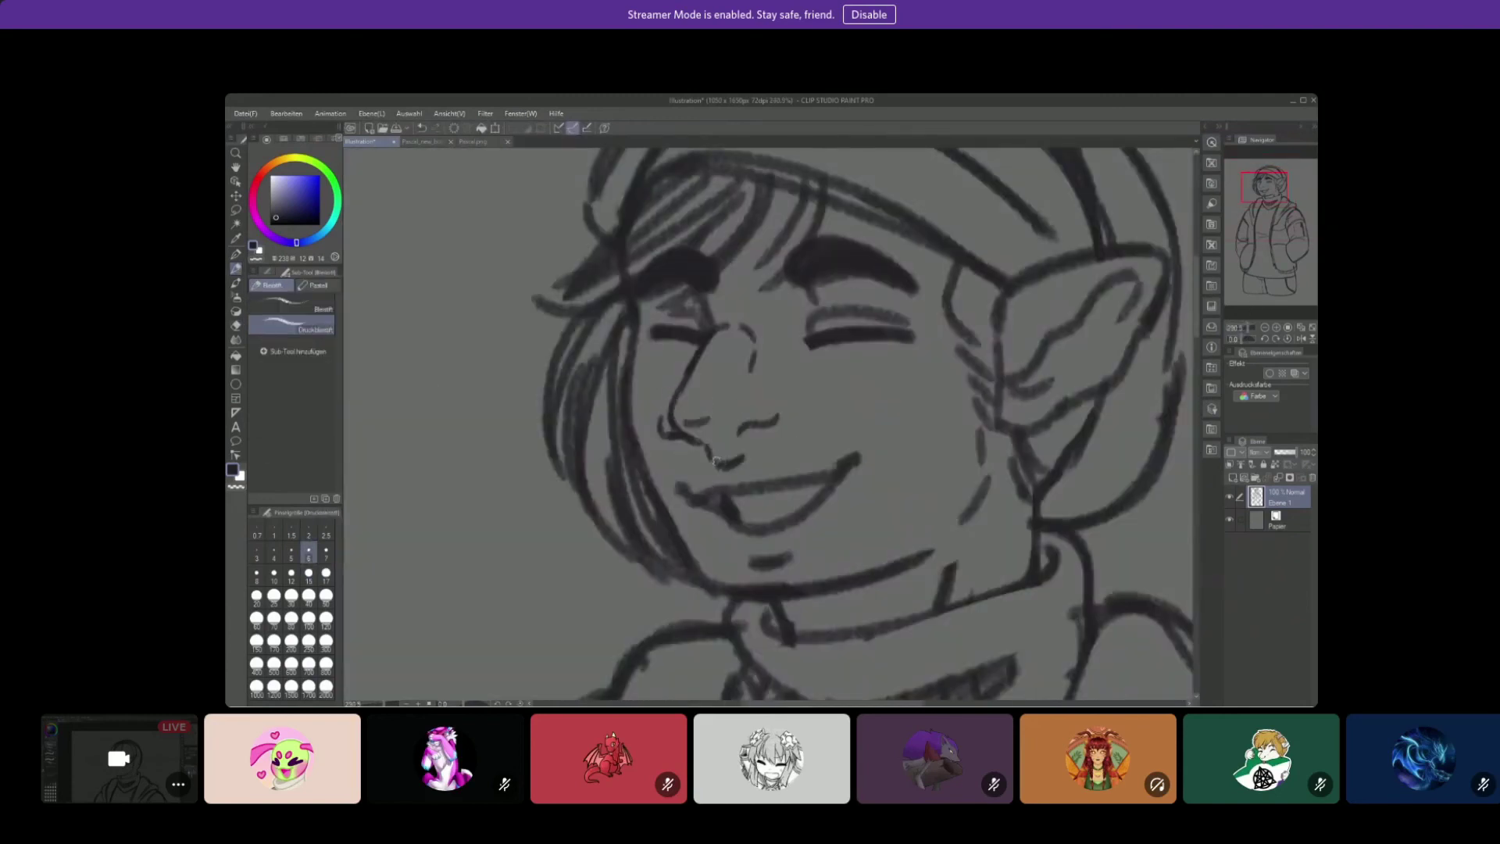
{"action": "left_click_drag", "start_coordinate": [741, 458], "coordinate": [812, 445]}
{"action": "scroll", "coordinate": [770, 423], "scroll_direction": "down", "scroll_amount": 1}
{"action": "key", "text": "ctrl+z"}
{"action": "key", "text": "ctrl+z"}
{"action": "key", "text": "ctrl+z"}
{"action": "key", "text": "ctrl+z"}
Step: Erase the old jawline and redraw it from the far cheek around the chin towards the ear
{"action": "key", "text": "e"}
{"action": "mouse_move", "coordinate": [906, 537]}
{"action": "left_mouse_down"}
{"action": "mouse_move", "coordinate": [750, 569]}
{"action": "mouse_move", "coordinate": [840, 551]}
{"action": "left_mouse_up"}
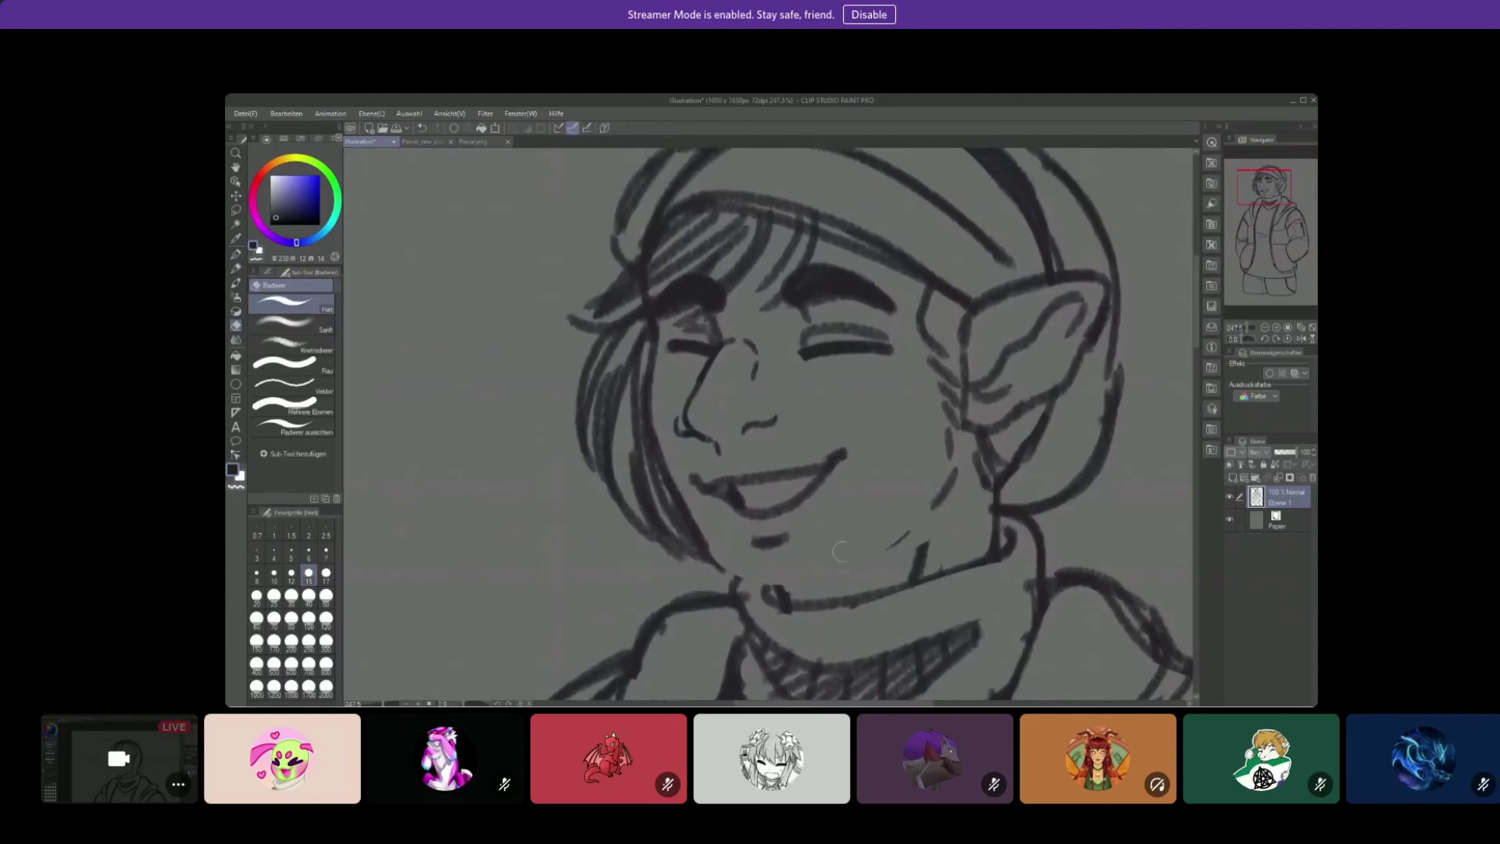
{"action": "key", "text": "p"}
{"action": "left_click_drag", "start_coordinate": [700, 534], "coordinate": [738, 582]}
{"action": "left_click_drag", "start_coordinate": [739, 586], "coordinate": [860, 557]}
{"action": "key", "text": "ctrl+z"}
{"action": "mouse_move", "coordinate": [739, 587]}
{"action": "left_mouse_down"}
{"action": "mouse_move", "coordinate": [927, 503]}
{"action": "mouse_move", "coordinate": [946, 472]}
{"action": "left_mouse_up"}
{"action": "key", "text": "ctrl+z"}
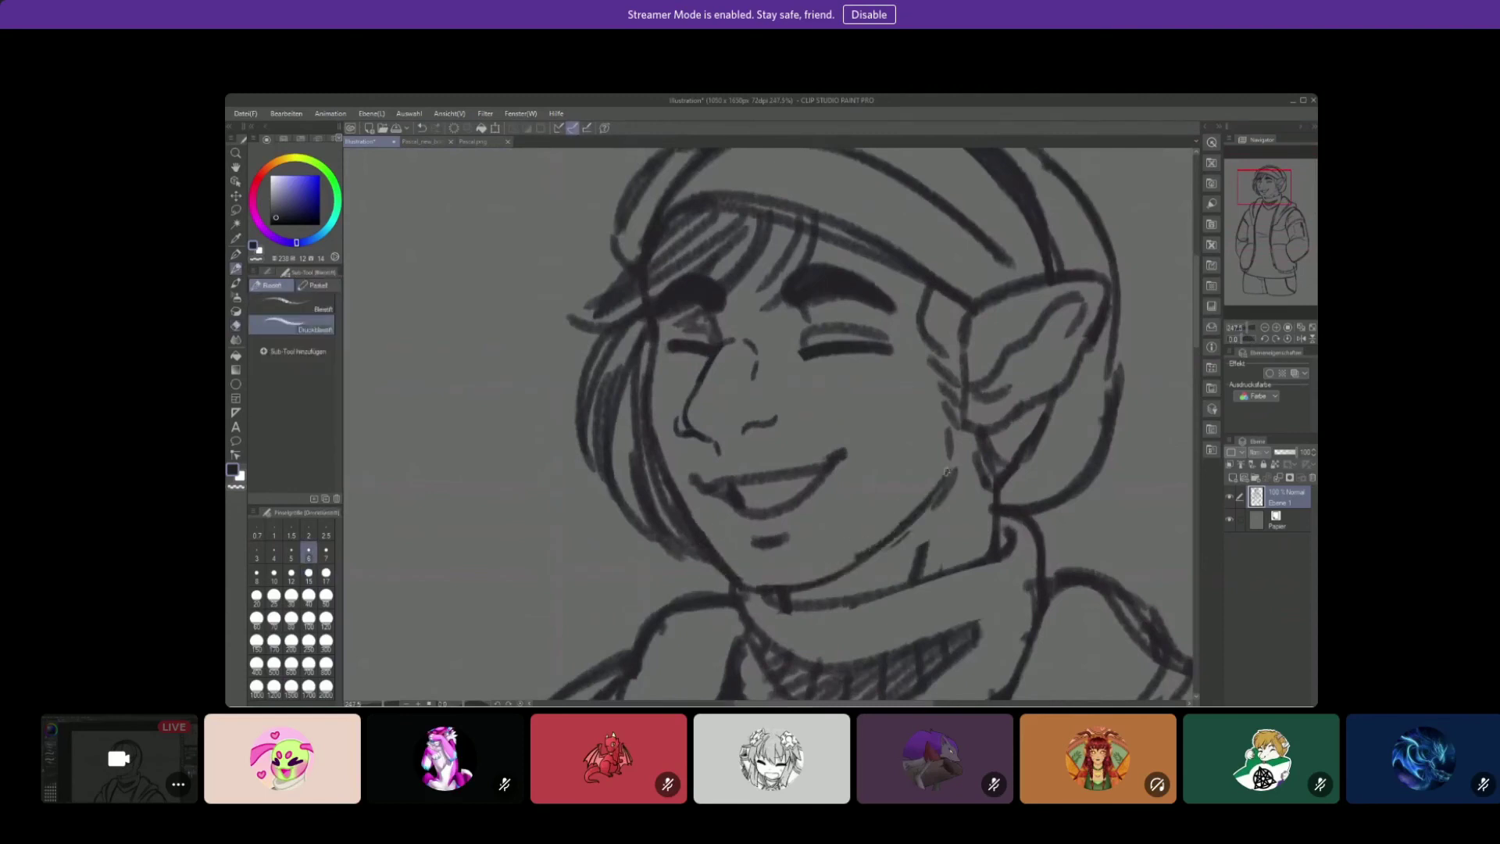
Step: Erase the old pointed ear's outline and redraw its upper and front edges smaller with the 6 px pencil
{"action": "left_click", "coordinate": [1301, 326]}
{"action": "left_click_drag", "start_coordinate": [1285, 283], "coordinate": [1271, 233]}
{"action": "key", "text": "e"}
{"action": "mouse_move", "coordinate": [830, 297]}
{"action": "left_mouse_down"}
{"action": "mouse_move", "coordinate": [920, 368]}
{"action": "mouse_move", "coordinate": [837, 428]}
{"action": "mouse_move", "coordinate": [867, 330]}
{"action": "mouse_move", "coordinate": [802, 329]}
{"action": "mouse_move", "coordinate": [902, 328]}
{"action": "left_mouse_up"}
{"action": "key", "text": "p"}
{"action": "key", "text": "ctrl+z"}
{"action": "left_click_drag", "start_coordinate": [809, 319], "coordinate": [873, 313]}
{"action": "key", "text": "e"}
{"action": "mouse_move", "coordinate": [816, 395]}
{"action": "left_mouse_down"}
{"action": "mouse_move", "coordinate": [884, 328]}
{"action": "mouse_move", "coordinate": [789, 438]}
{"action": "left_mouse_up"}
{"action": "key", "text": "p"}
{"action": "mouse_move", "coordinate": [770, 342]}
{"action": "left_mouse_down"}
{"action": "mouse_move", "coordinate": [844, 346]}
{"action": "mouse_move", "coordinate": [805, 433]}
{"action": "left_mouse_up"}
Step: Redraw the ear's top curve, trim its back edge and add a short inner fold line
{"action": "key", "text": "e"}
{"action": "key", "text": "p"}
{"action": "left_click_drag", "start_coordinate": [772, 349], "coordinate": [839, 296]}
{"action": "key", "text": "e"}
{"action": "left_click_drag", "start_coordinate": [855, 301], "coordinate": [808, 422]}
{"action": "key", "text": "p"}
{"action": "left_click_drag", "start_coordinate": [809, 328], "coordinate": [814, 360]}
Step: Clean up and redraw the hair below the ear, then undo the last two strokes
{"action": "key", "text": "e"}
{"action": "left_click_drag", "start_coordinate": [871, 435], "coordinate": [830, 478]}
{"action": "key", "text": "p"}
{"action": "left_click_drag", "start_coordinate": [819, 407], "coordinate": [825, 487]}
{"action": "mouse_move", "coordinate": [828, 498]}
{"action": "left_mouse_down"}
{"action": "mouse_move", "coordinate": [860, 332]}
{"action": "mouse_move", "coordinate": [868, 452]}
{"action": "mouse_move", "coordinate": [868, 349]}
{"action": "mouse_move", "coordinate": [978, 467]}
{"action": "left_mouse_up"}
{"action": "key", "text": "ctrl+z"}
Step: Touch up the beanie's brim and redraw its back edge behind the ear, undoing one stroke
{"action": "key", "text": "ctrl+z"}
{"action": "key", "text": "e"}
{"action": "mouse_move", "coordinate": [985, 390]}
{"action": "left_mouse_down"}
{"action": "mouse_move", "coordinate": [817, 244]}
{"action": "mouse_move", "coordinate": [915, 293]}
{"action": "mouse_move", "coordinate": [974, 381]}
{"action": "left_mouse_up"}
{"action": "key", "text": "p"}
{"action": "mouse_move", "coordinate": [631, 268]}
{"action": "left_mouse_down"}
{"action": "mouse_move", "coordinate": [784, 204]}
{"action": "mouse_move", "coordinate": [913, 237]}
{"action": "left_mouse_up"}
{"action": "mouse_move", "coordinate": [971, 288]}
{"action": "left_mouse_down"}
{"action": "mouse_move", "coordinate": [1020, 606]}
{"action": "mouse_move", "coordinate": [1045, 491]}
{"action": "mouse_move", "coordinate": [1017, 612]}
{"action": "left_mouse_up"}
{"action": "key", "text": "ctrl+z"}
{"action": "key", "text": "e"}
{"action": "key", "text": "p"}
{"action": "left_click_drag", "start_coordinate": [1055, 403], "coordinate": [1021, 582]}
{"action": "left_click", "coordinate": [1287, 327]}
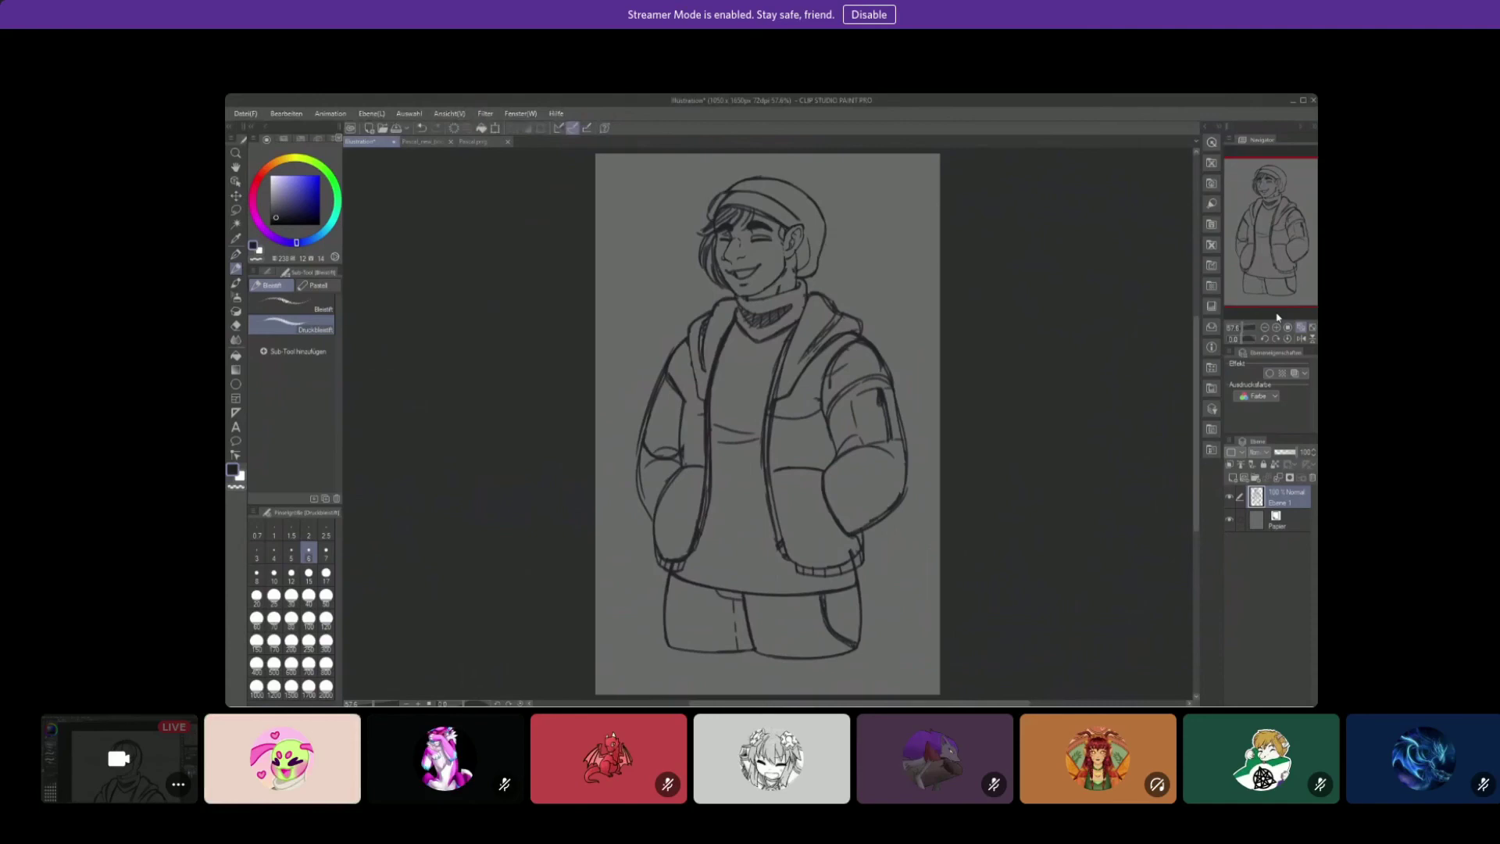
Step: Clean up the right side of the turtleneck collar and adjacent hood edge by alternately erasing and redrawing lines
{"action": "scroll", "coordinate": [789, 499], "scroll_direction": "down", "scroll_amount": 3}
{"action": "scroll", "coordinate": [769, 403], "scroll_direction": "up", "scroll_amount": 7}
{"action": "mouse_move", "coordinate": [862, 414]}
{"action": "left_mouse_down"}
{"action": "mouse_move", "coordinate": [884, 438]}
{"action": "mouse_move", "coordinate": [886, 422]}
{"action": "mouse_move", "coordinate": [839, 469]}
{"action": "mouse_move", "coordinate": [886, 478]}
{"action": "left_mouse_up"}
{"action": "key", "text": "e"}
{"action": "key", "text": "p"}
{"action": "key", "text": "e"}
{"action": "key", "text": "p"}
{"action": "mouse_move", "coordinate": [873, 442]}
{"action": "left_mouse_down"}
{"action": "mouse_move", "coordinate": [876, 483]}
{"action": "mouse_move", "coordinate": [909, 506]}
{"action": "mouse_move", "coordinate": [903, 535]}
{"action": "mouse_move", "coordinate": [906, 517]}
{"action": "left_mouse_up"}
{"action": "key", "text": "e"}
{"action": "key", "text": "p"}
{"action": "key", "text": "e"}
{"action": "key", "text": "p"}
{"action": "key", "text": "e"}
{"action": "key", "text": "p"}
{"action": "key", "text": "e"}
{"action": "key", "text": "p"}
{"action": "key", "text": "e"}
{"action": "key", "text": "p"}
Step: Redraw a short line at the collar and erase stray marks along the hood's left inner edge
{"action": "left_click_drag", "start_coordinate": [781, 547], "coordinate": [786, 477]}
{"action": "key", "text": "e"}
{"action": "left_click_drag", "start_coordinate": [754, 475], "coordinate": [706, 579]}
{"action": "key", "text": "p"}
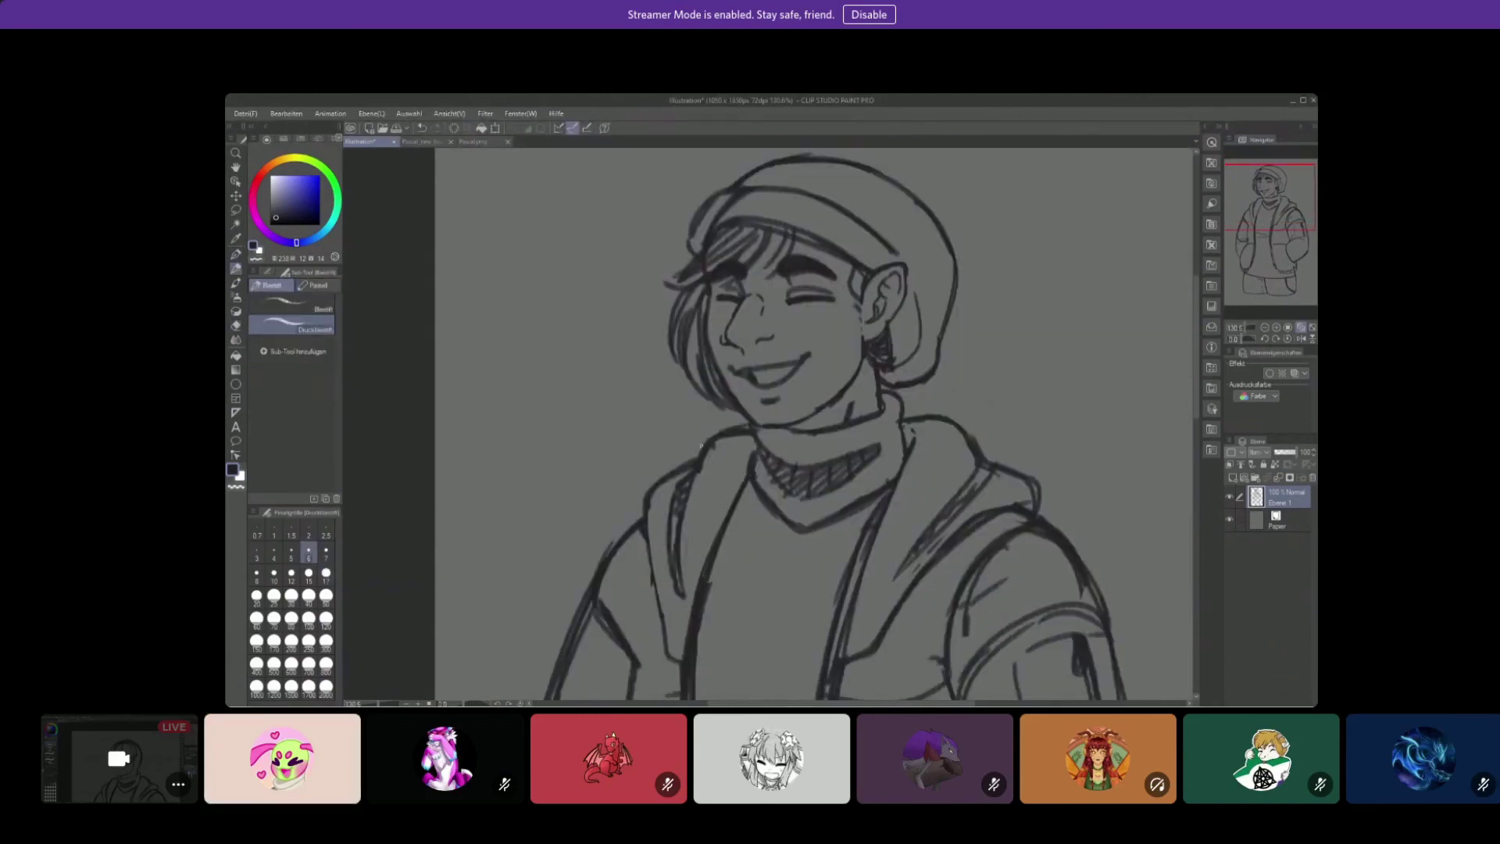
{"action": "key", "text": "e"}
{"action": "key", "text": "p"}
Step: Erase the thick shading on the left side of the hood and draw thin curved fold lines instead
{"action": "key", "text": "e"}
{"action": "mouse_move", "coordinate": [754, 445]}
{"action": "left_mouse_down"}
{"action": "mouse_move", "coordinate": [738, 429]}
{"action": "mouse_move", "coordinate": [699, 447]}
{"action": "mouse_move", "coordinate": [681, 598]}
{"action": "left_mouse_up"}
{"action": "key", "text": "p"}
{"action": "key", "text": "e"}
{"action": "key", "text": "p"}
{"action": "key", "text": "e"}
{"action": "key", "text": "p"}
{"action": "left_click_drag", "start_coordinate": [703, 452], "coordinate": [678, 608]}
{"action": "left_click_drag", "start_coordinate": [673, 492], "coordinate": [676, 601]}
Step: Erase the thick hatching on the right side of the hood and replace it with thin diagonal fold lines
{"action": "key", "text": "e"}
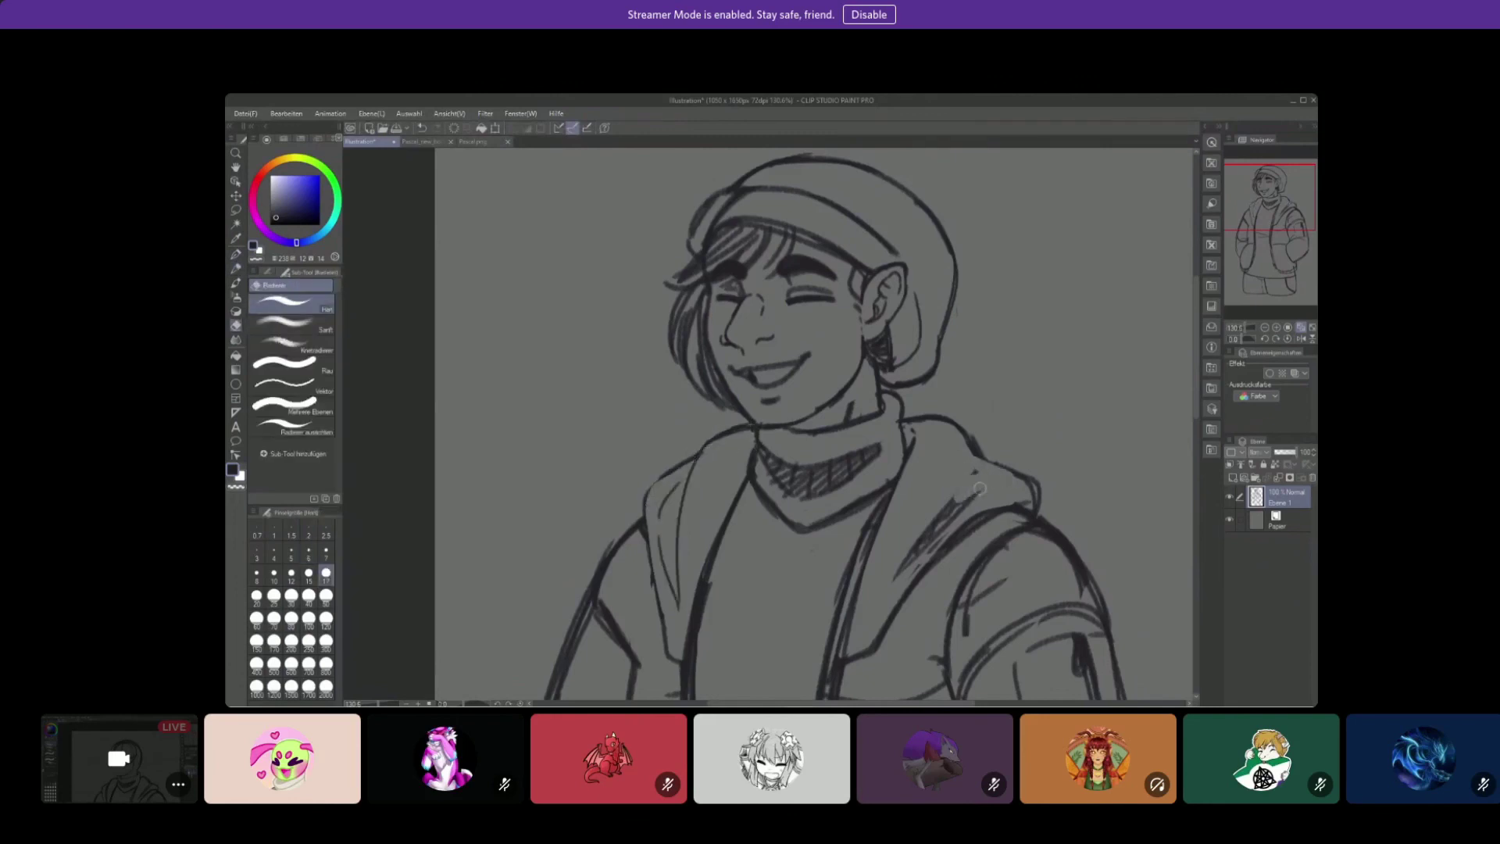
{"action": "left_click_drag", "start_coordinate": [980, 488], "coordinate": [937, 539]}
{"action": "key", "text": "p"}
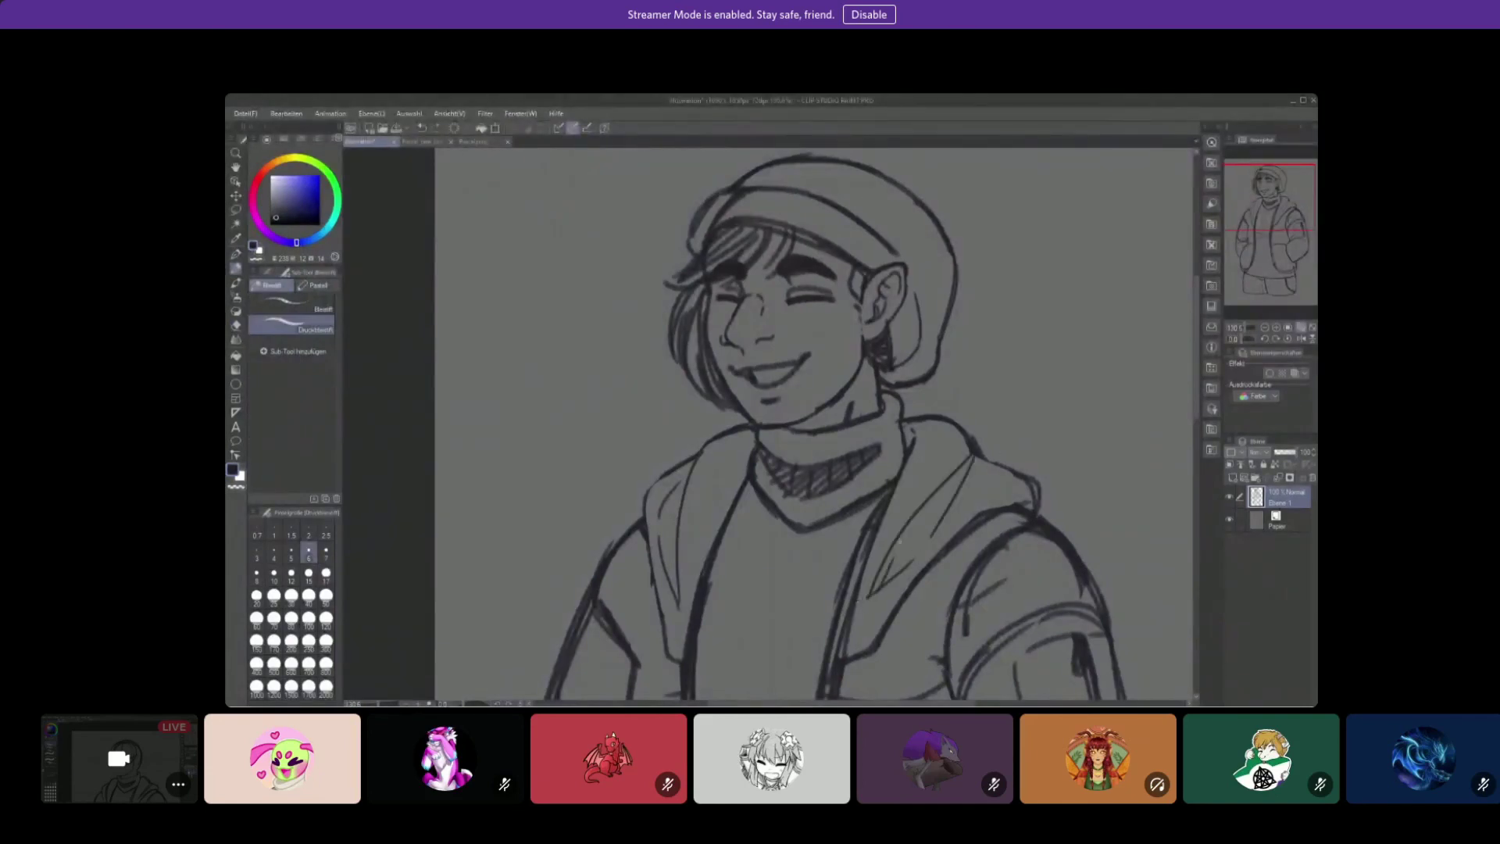
{"action": "left_click_drag", "start_coordinate": [951, 478], "coordinate": [883, 591]}
{"action": "left_click_drag", "start_coordinate": [965, 469], "coordinate": [935, 525]}
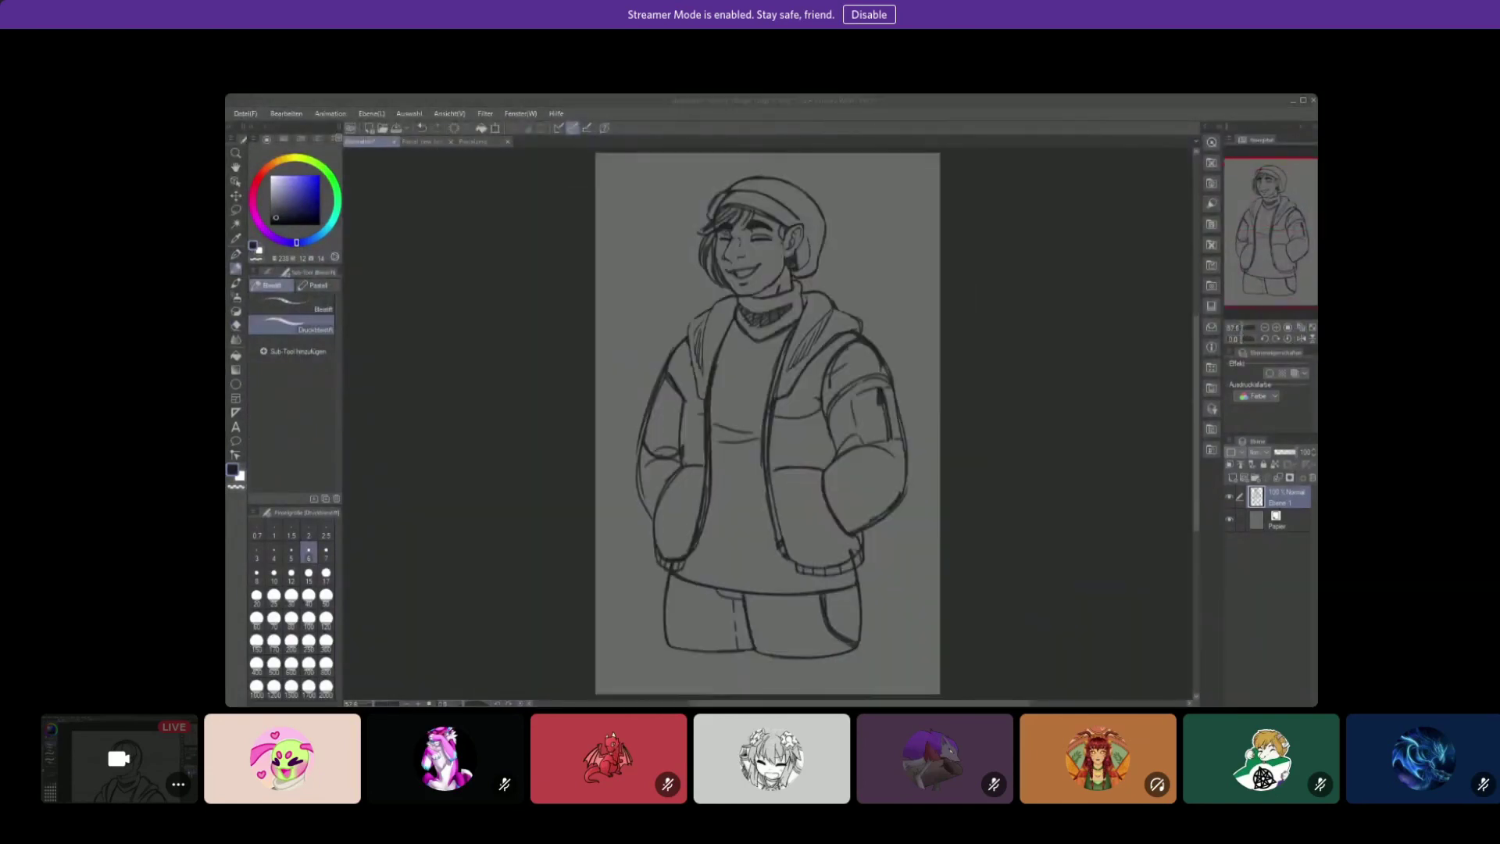